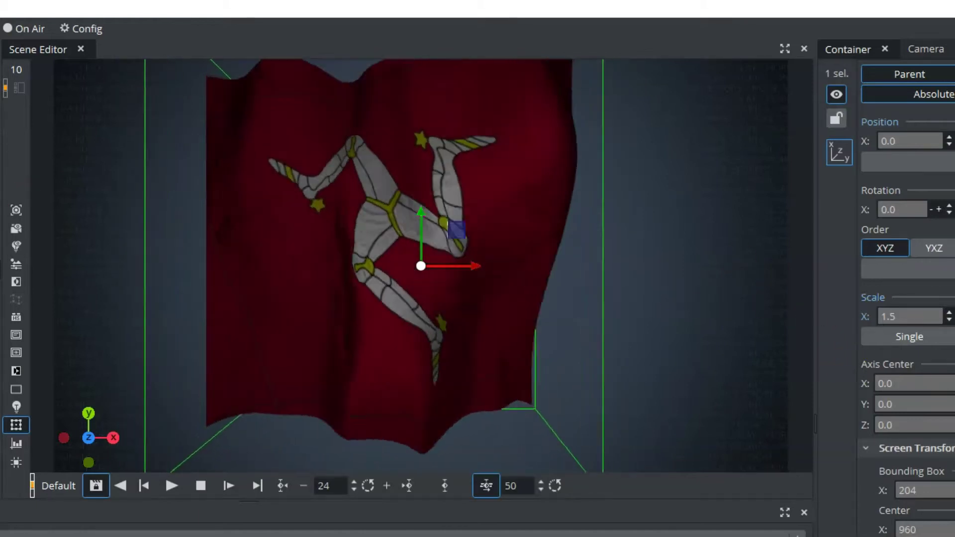
Close the 1Cloth-Flag-ClothFlag scene without saving and open the Built-Ins scene from the ALL_GLOBALS folder.
{"action": "scroll", "coordinate": [420, 265], "scroll_direction": "up", "scroll_amount": 3}
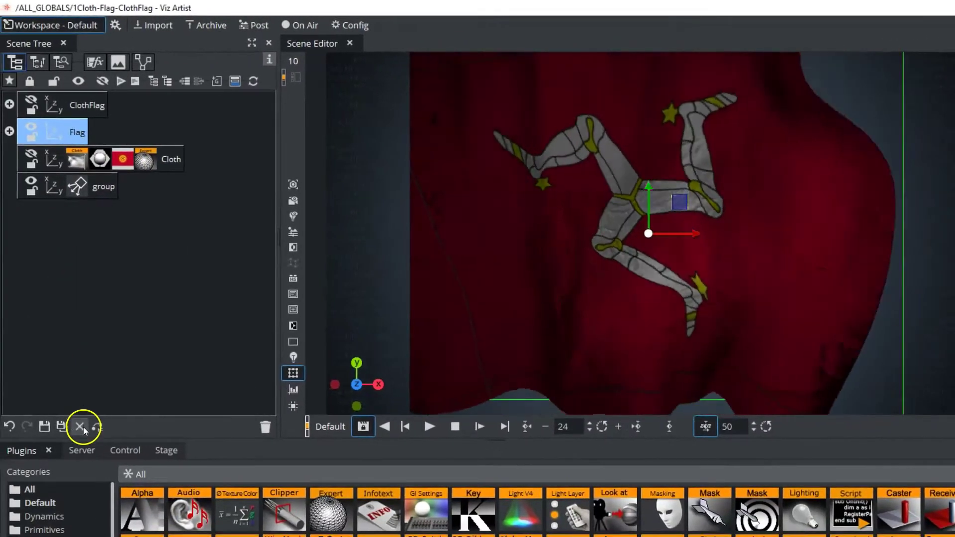
{"action": "left_click", "coordinate": [81, 426]}
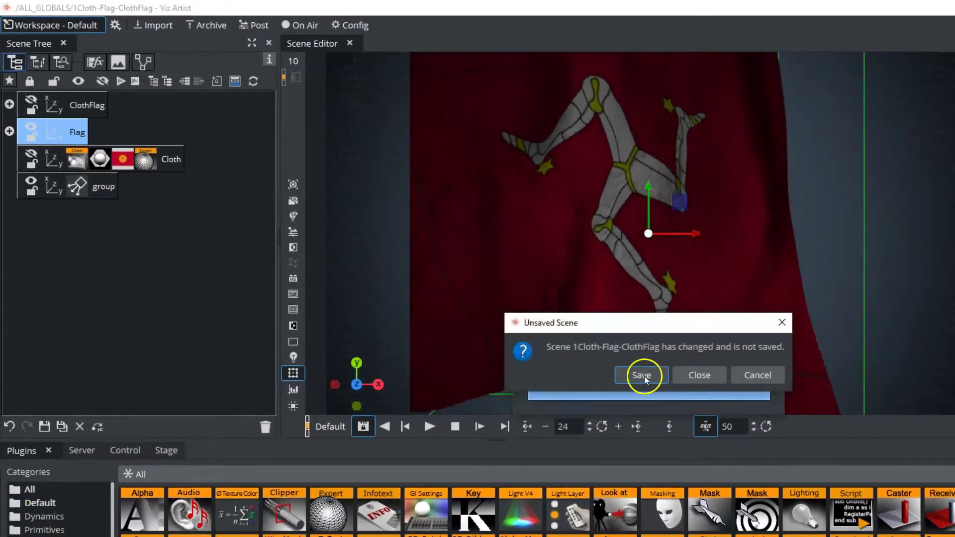
{"action": "left_click", "coordinate": [680, 376]}
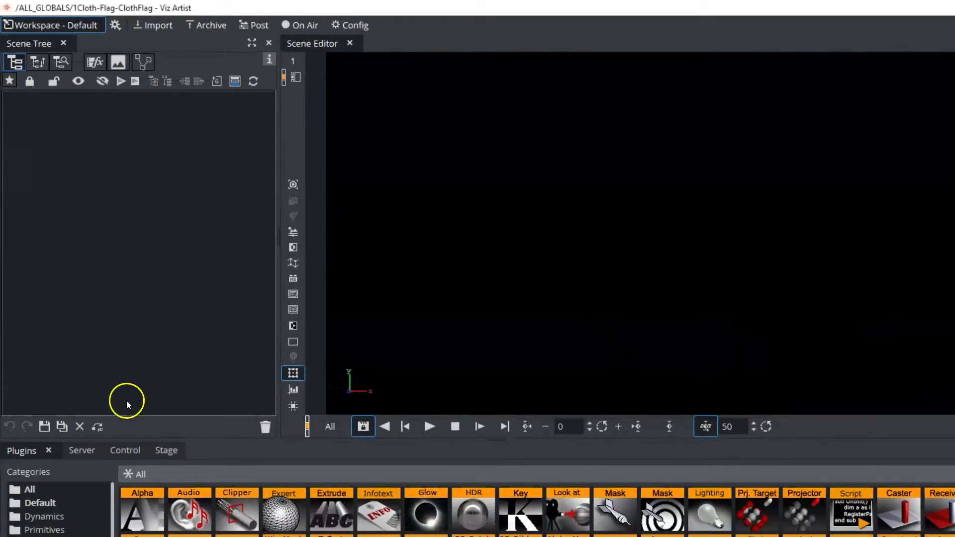
{"action": "left_click", "coordinate": [82, 450]}
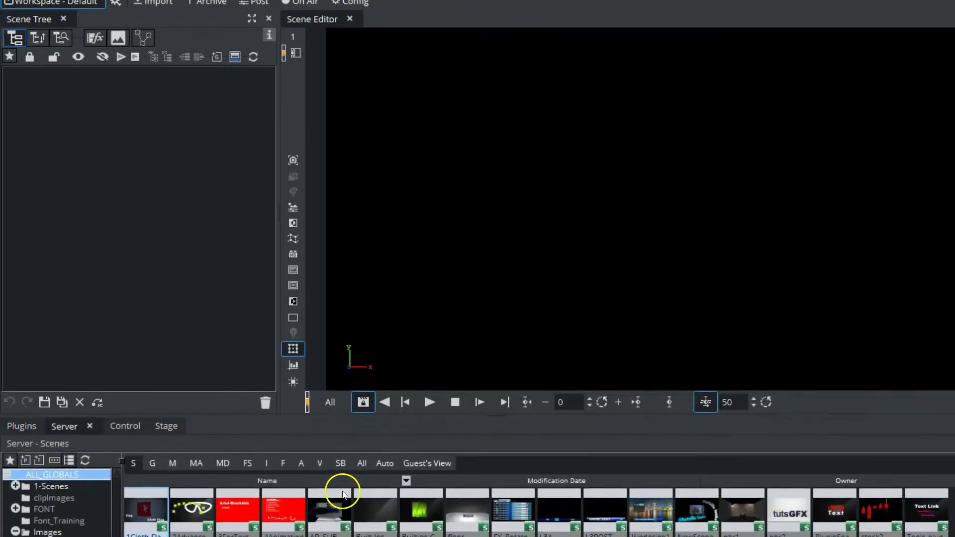
{"action": "double_click", "coordinate": [383, 532]}
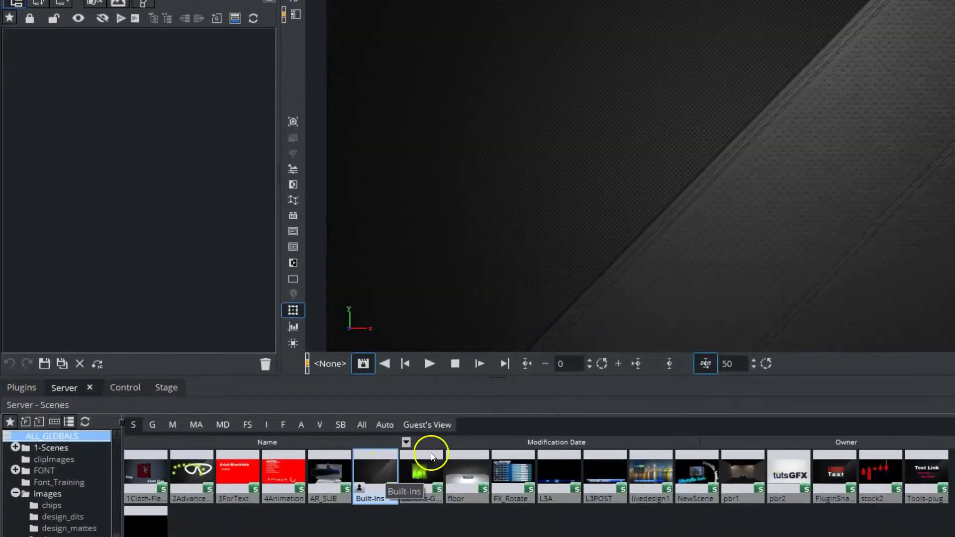
Set the render engine to Fusion in the Built-Ins scene's rendering settings.
{"action": "left_click", "coordinate": [24, 390]}
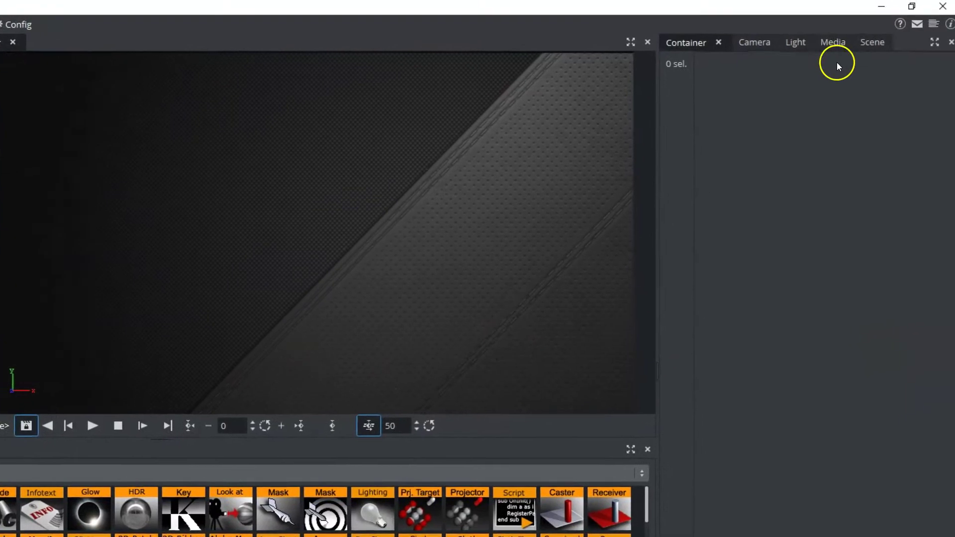
{"action": "left_click", "coordinate": [858, 46]}
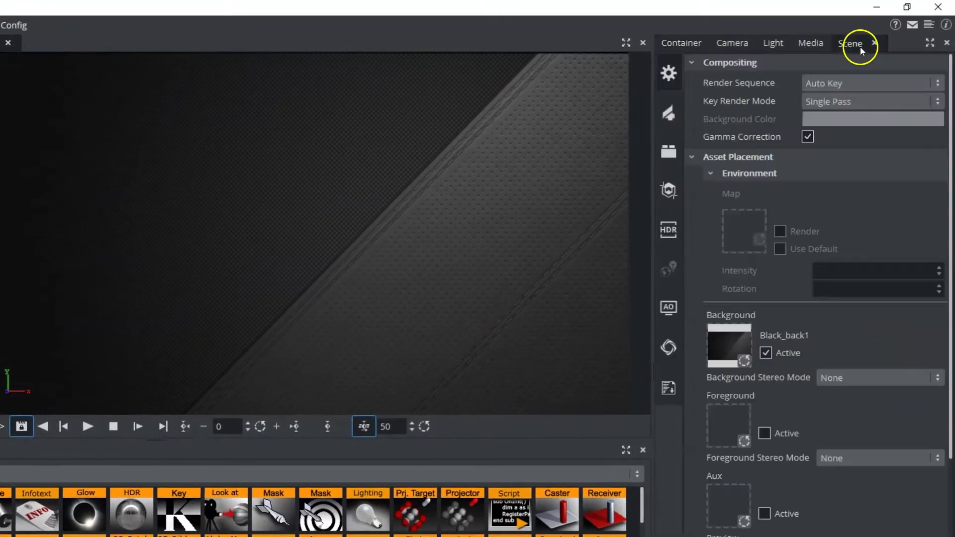
{"action": "left_click", "coordinate": [669, 73]}
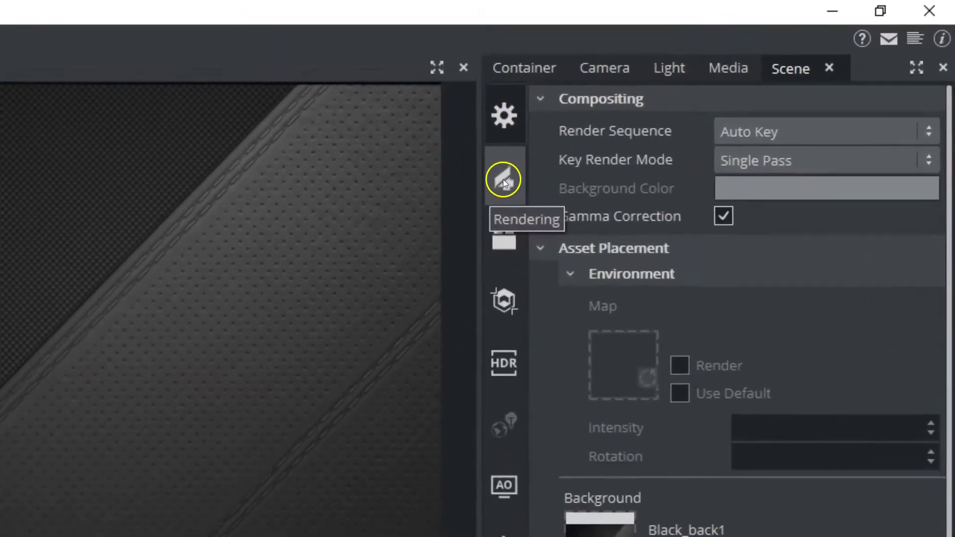
{"action": "left_click", "coordinate": [668, 114]}
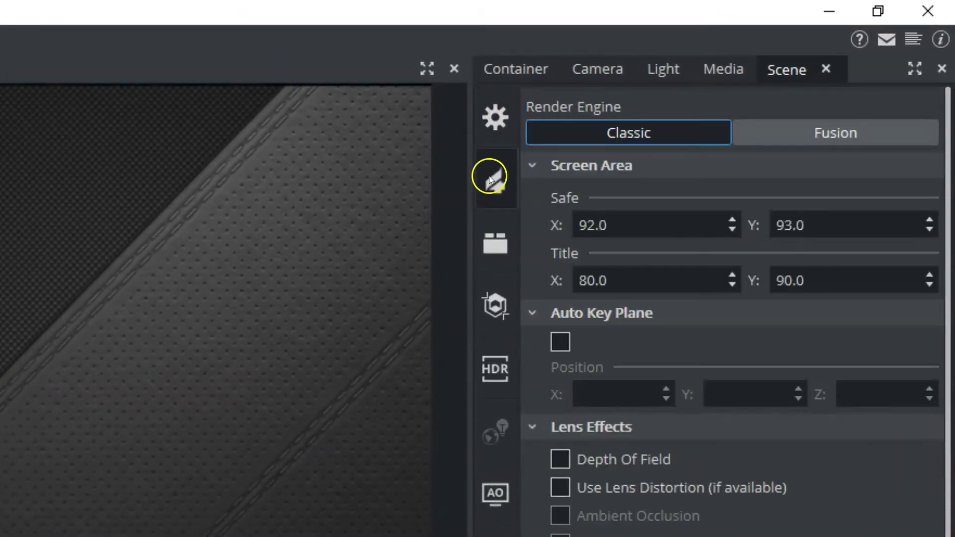
{"action": "left_click", "coordinate": [575, 142]}
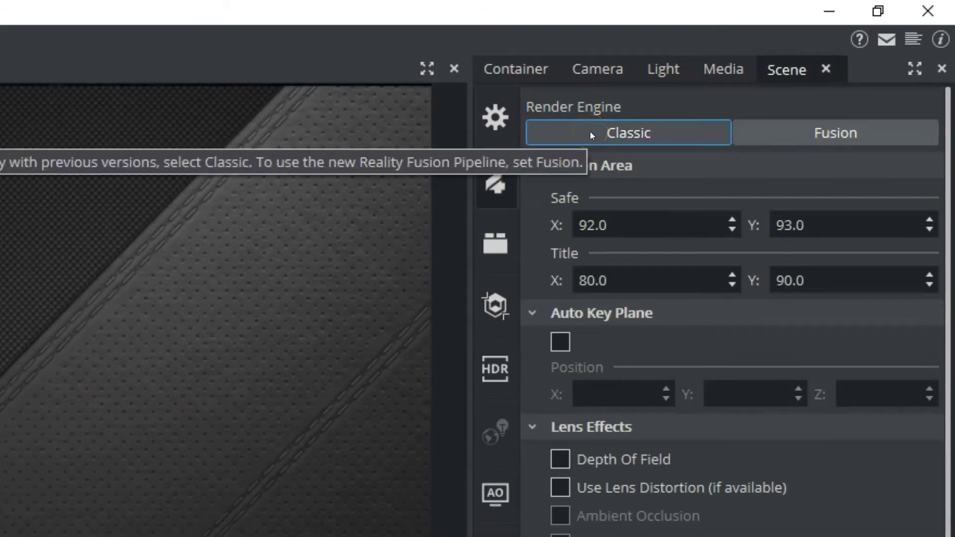
{"action": "left_click", "coordinate": [788, 131]}
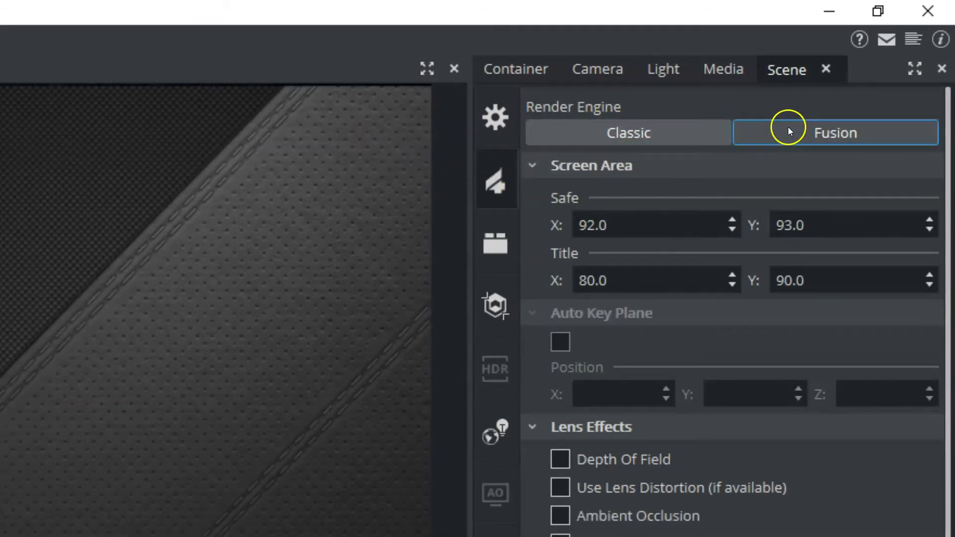
Assign the Gdansk_shipyard_buildings1 image from the PBR environment maps folder as the scene's environment map in the global settings.
{"action": "left_click", "coordinate": [499, 118]}
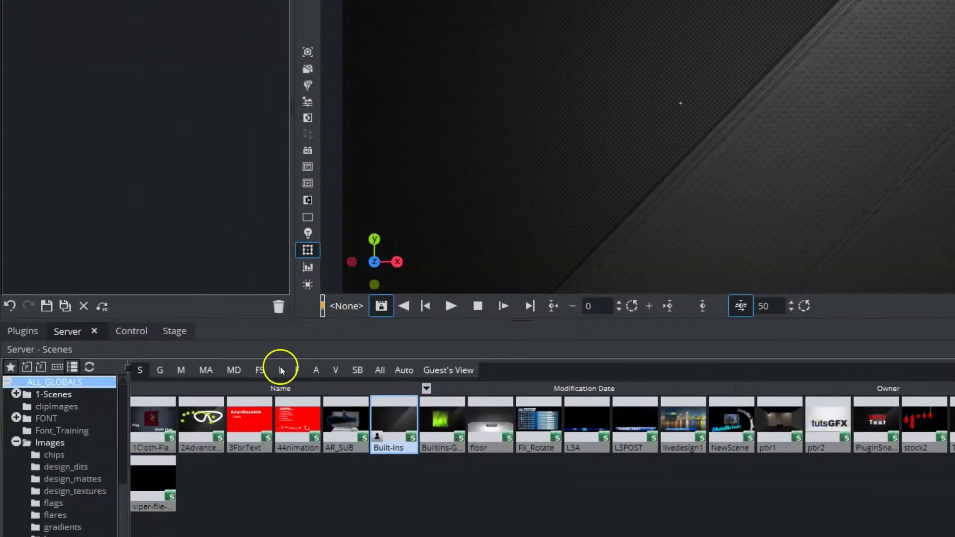
{"action": "left_click", "coordinate": [280, 370]}
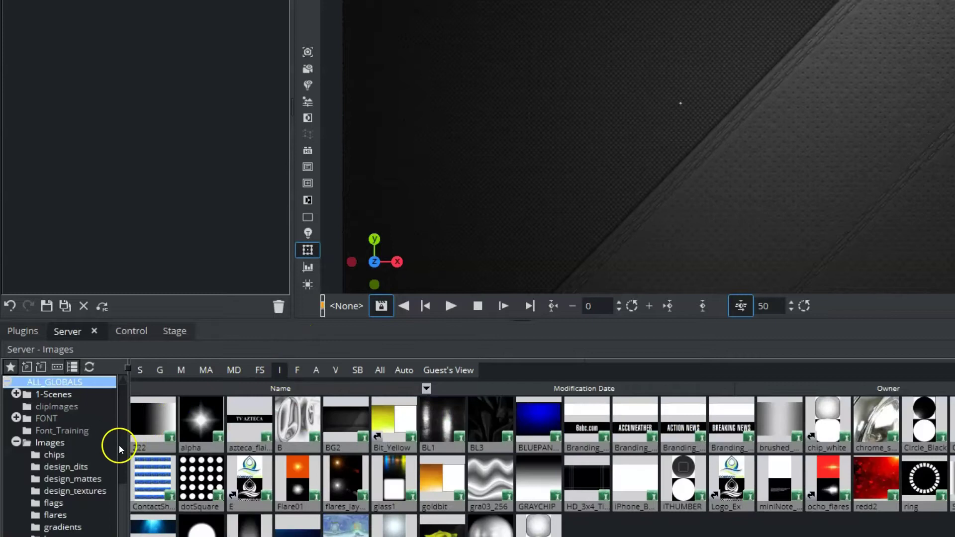
{"action": "scroll", "coordinate": [117, 445], "scroll_direction": "down", "scroll_amount": 8}
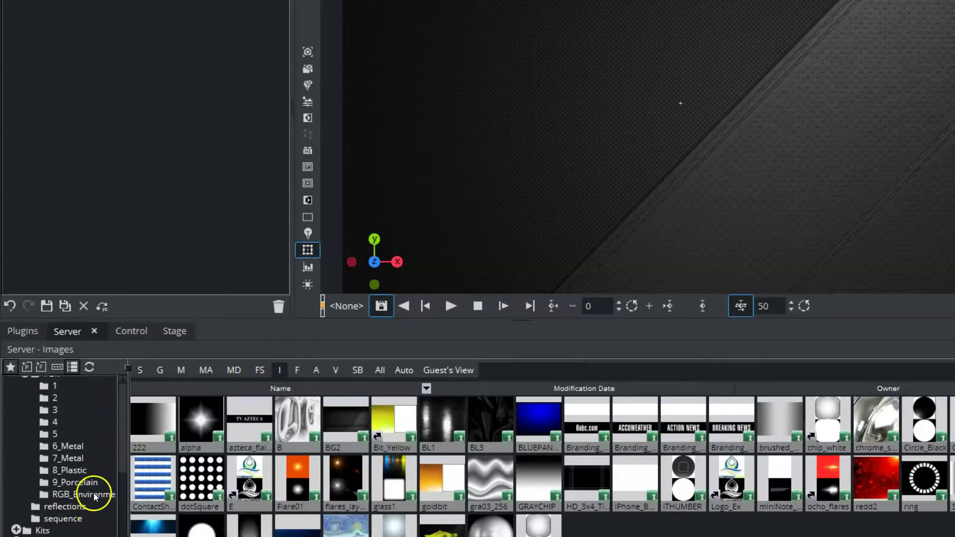
{"action": "left_click", "coordinate": [96, 495]}
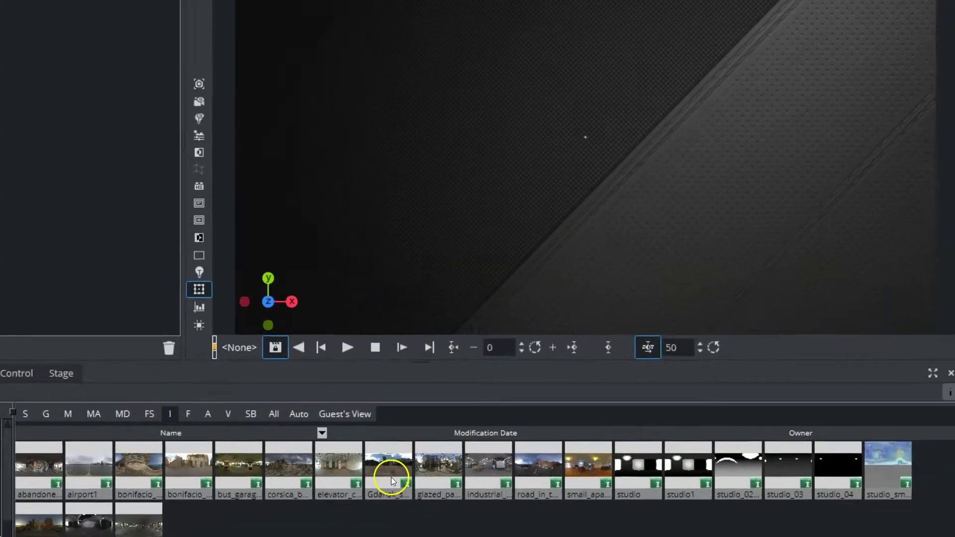
{"action": "left_click_drag", "start_coordinate": [497, 430], "coordinate": [687, 296]}
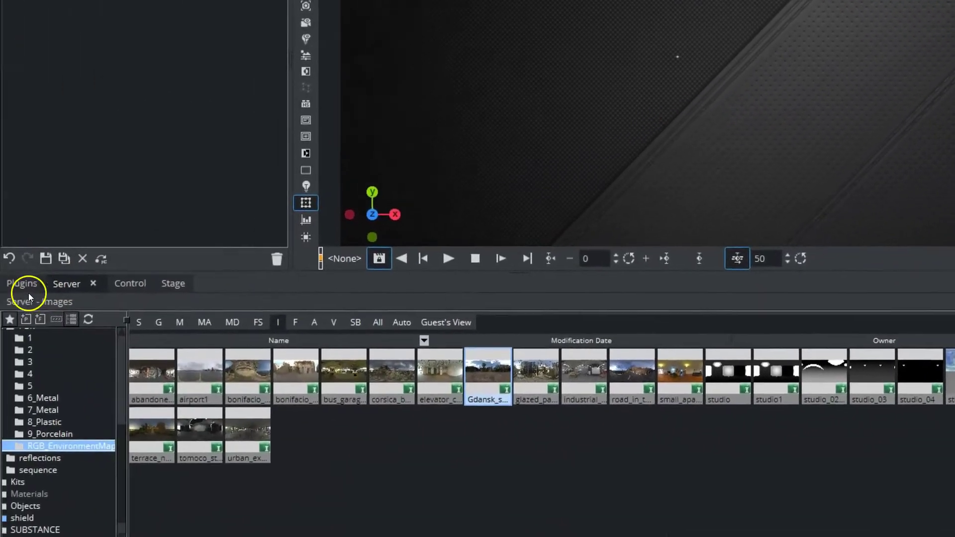
Add a Flag geometry from the Dynamics plugins to the empty scene tree.
{"action": "left_click", "coordinate": [25, 284]}
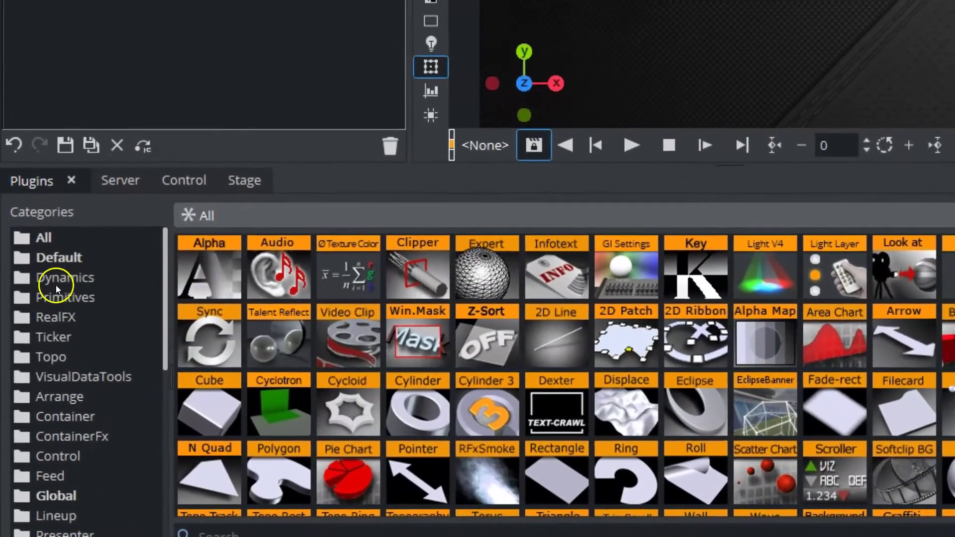
{"action": "left_click", "coordinate": [43, 354]}
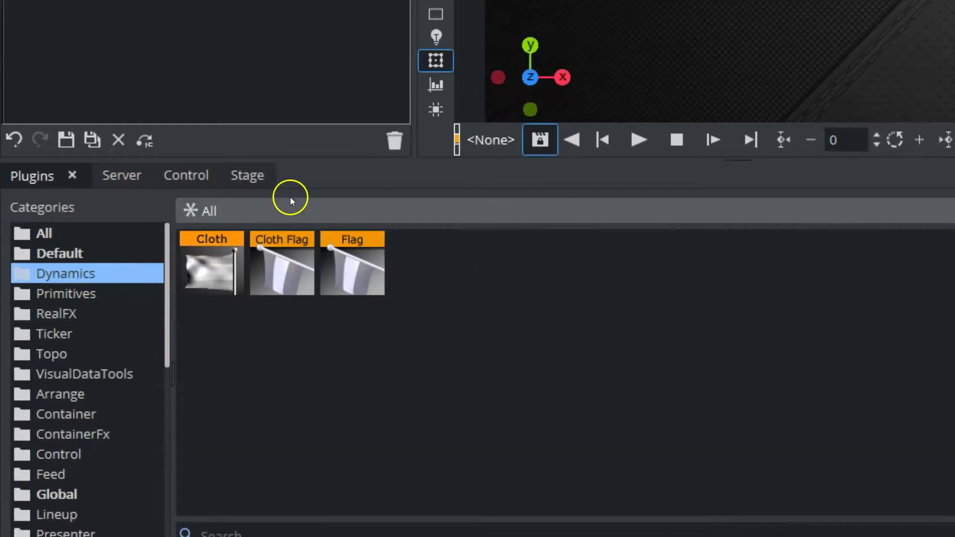
{"action": "left_click", "coordinate": [266, 208]}
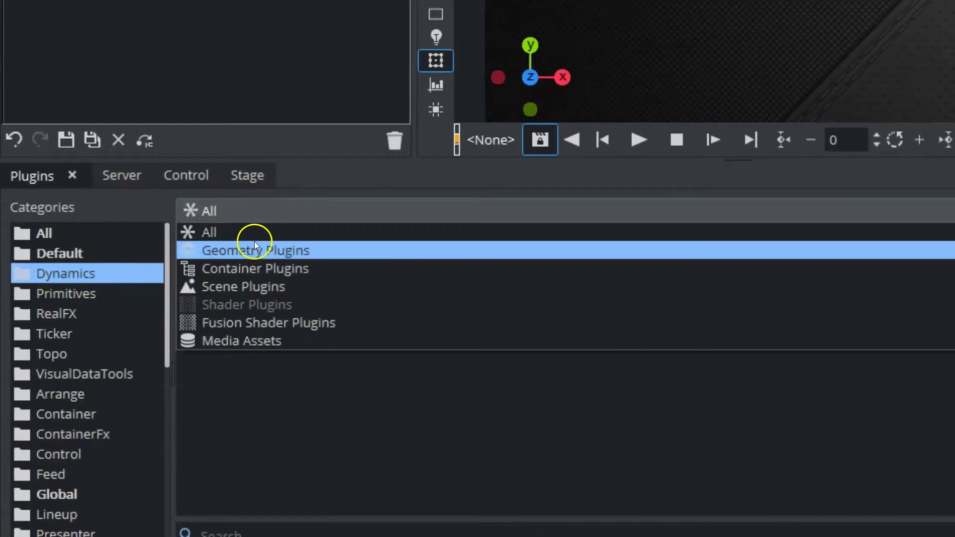
{"action": "left_click", "coordinate": [77, 275]}
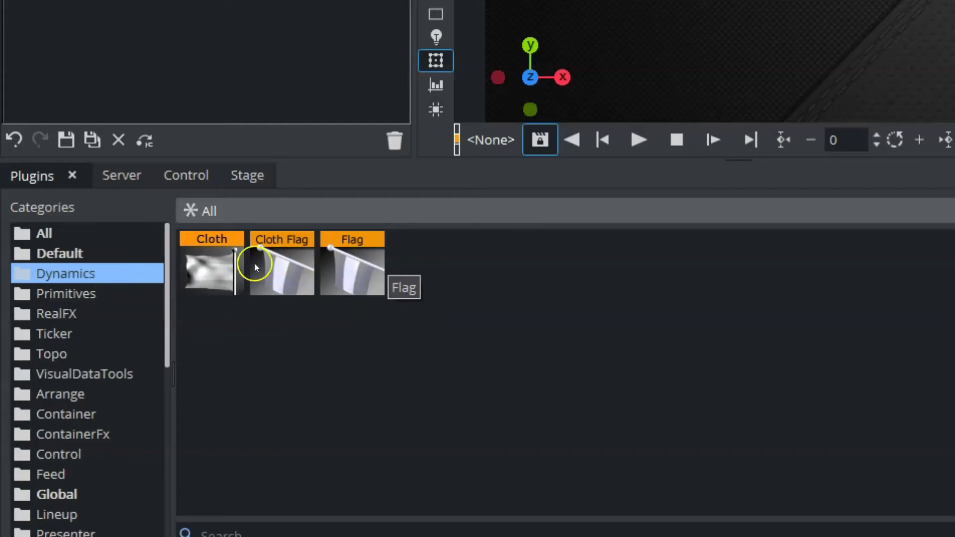
{"action": "left_click_drag", "start_coordinate": [357, 289], "coordinate": [179, 307]}
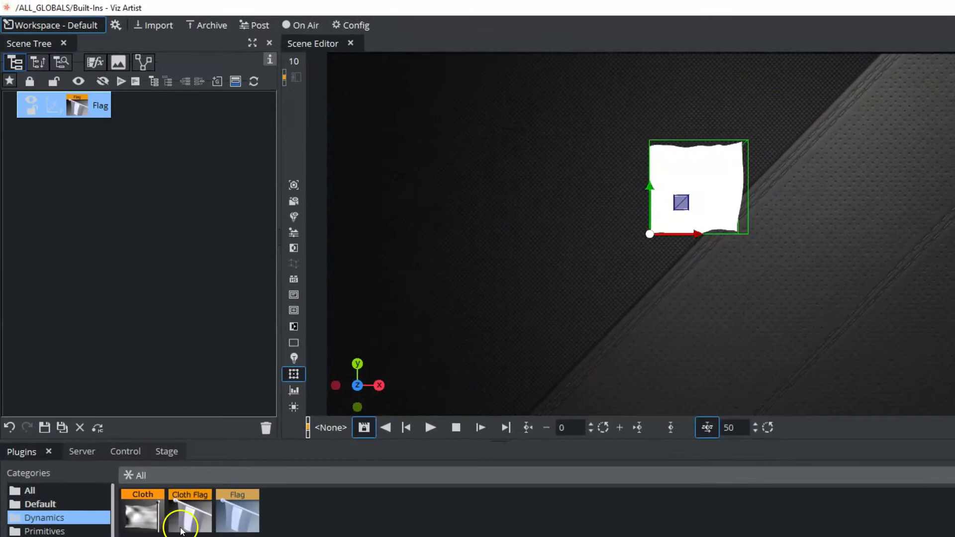
Try the Albania image from the flags folder as a texture on the Flag container, and delete it from the container.
{"action": "left_click", "coordinate": [88, 454]}
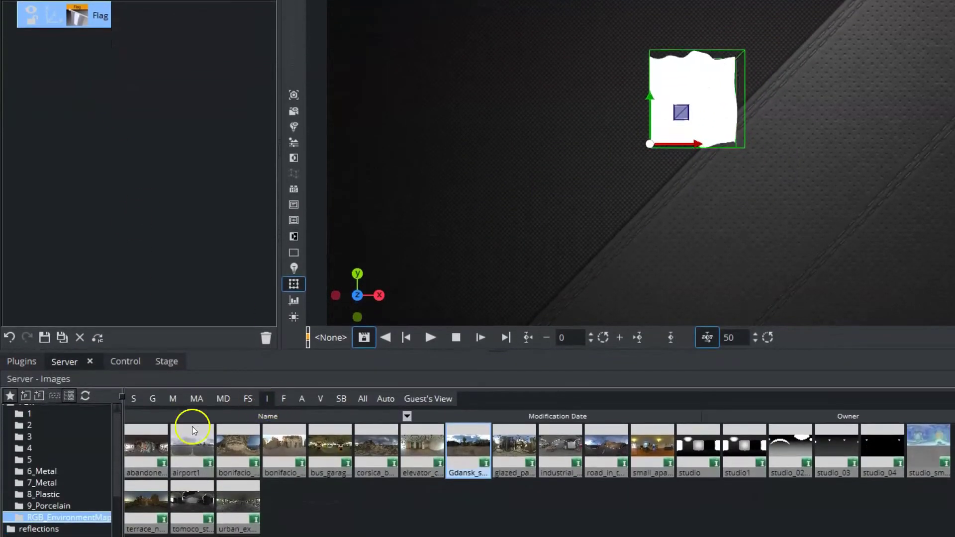
{"action": "left_click_drag", "start_coordinate": [122, 507], "coordinate": [114, 442]}
{"action": "left_click", "coordinate": [32, 502]}
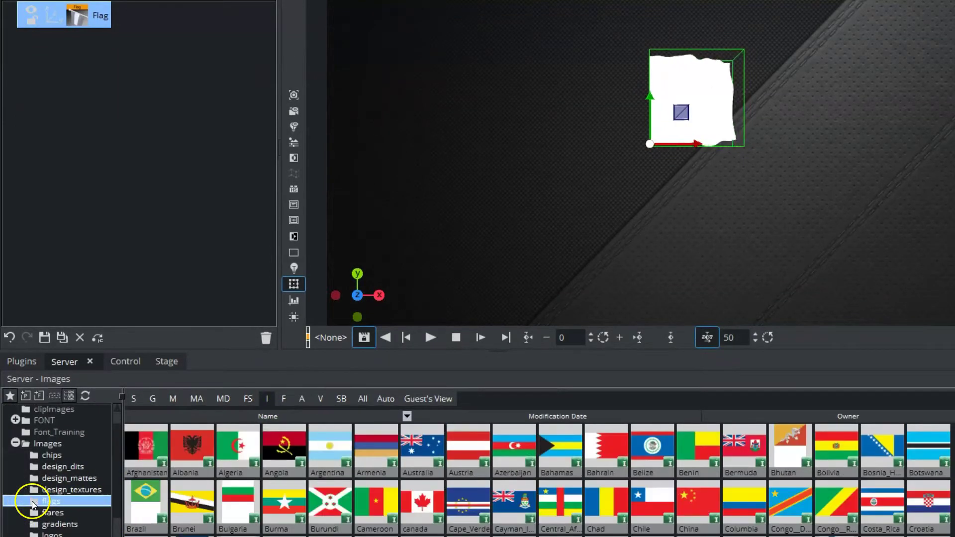
{"action": "left_click_drag", "start_coordinate": [197, 446], "coordinate": [80, 26]}
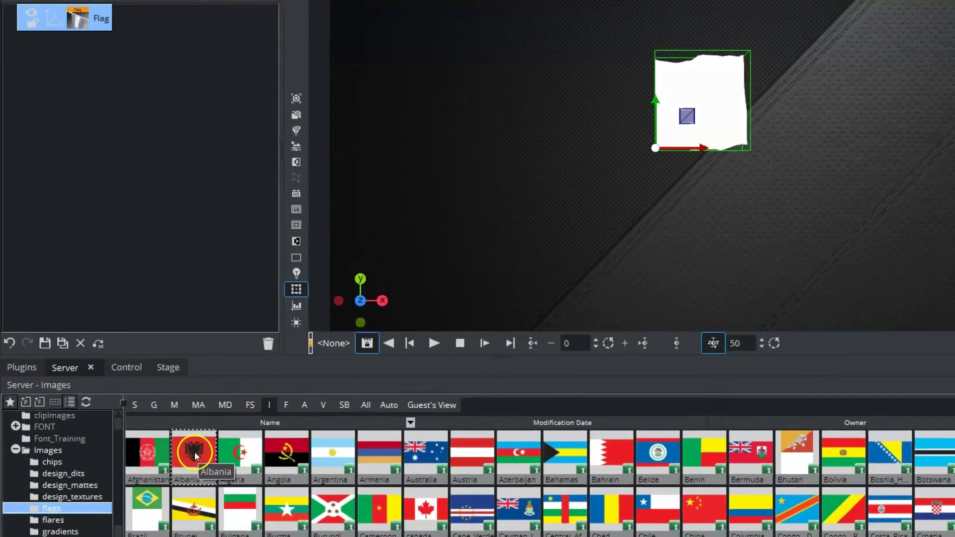
{"action": "left_click_drag", "start_coordinate": [130, 123], "coordinate": [130, 125]}
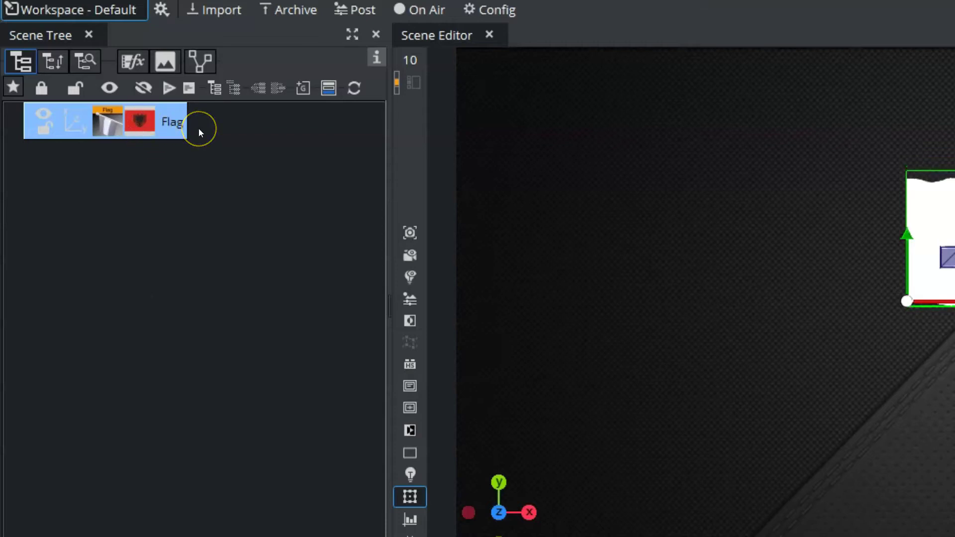
{"action": "left_click_drag", "start_coordinate": [140, 33], "coordinate": [372, 484]}
Add a Fusion material to the Flag container and scale the container to 3.9.
{"action": "right_click", "coordinate": [121, 32]}
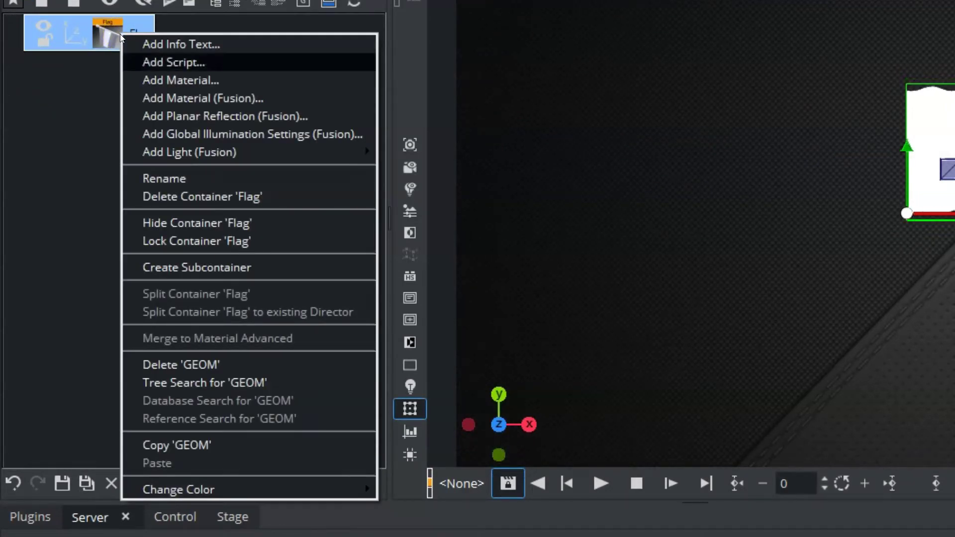
{"action": "left_click", "coordinate": [168, 98]}
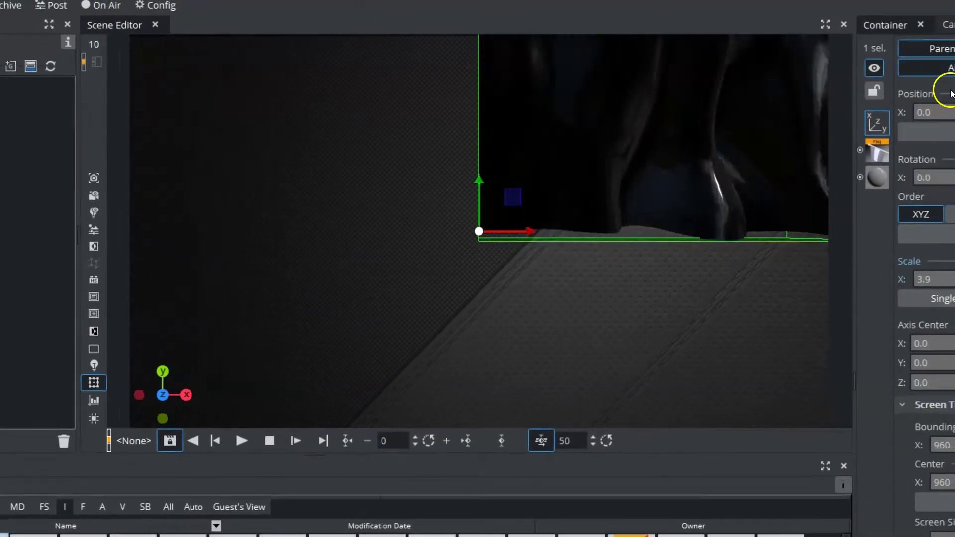
Move the Flag container to X position -244.0 and lower it along Y so the whole flag fits the view.
{"action": "left_click_drag", "start_coordinate": [937, 112], "coordinate": [770, 114]}
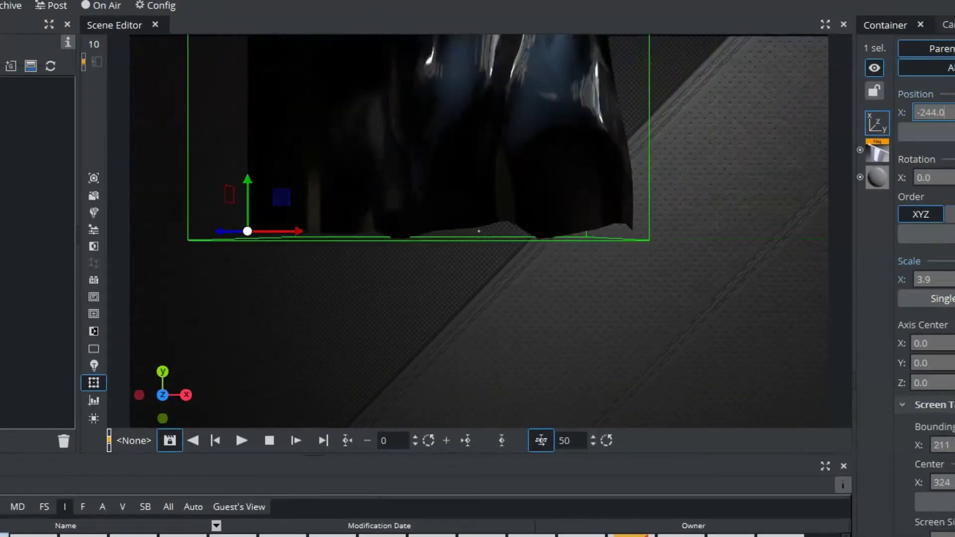
{"action": "left_click_drag", "start_coordinate": [954, 112], "coordinate": [871, 90]}
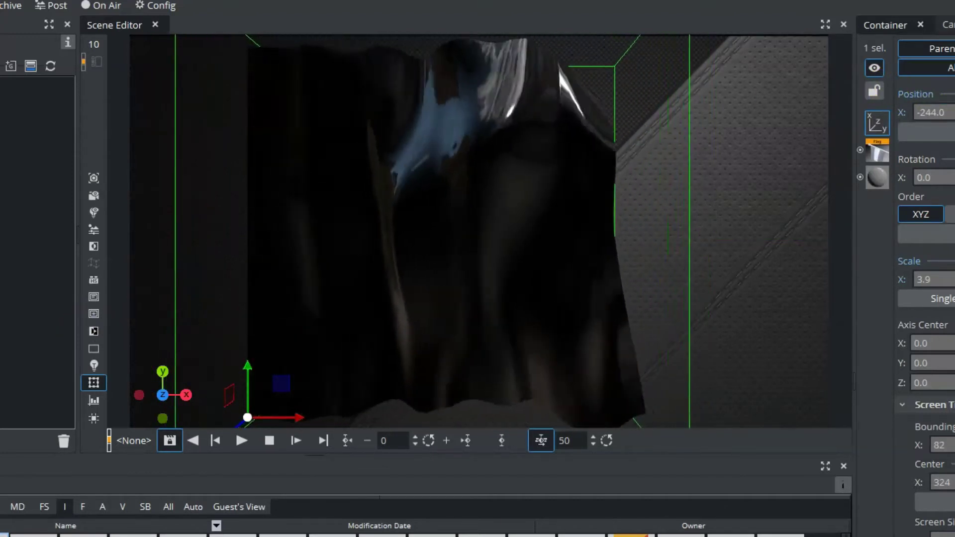
{"action": "left_click", "coordinate": [914, 40]}
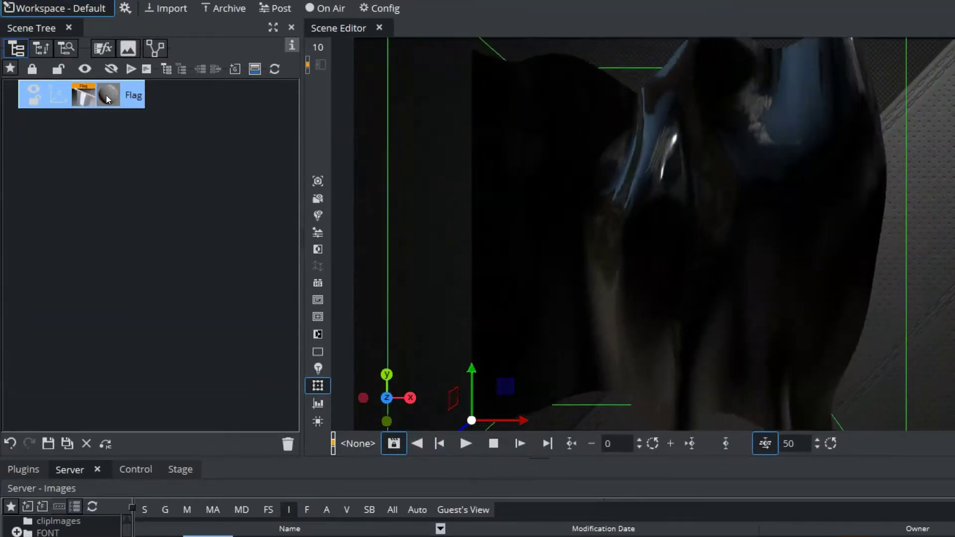
Open the Flag's Fusion material settings and examine the texture sets in the numbered PBR, metal, plastic, porcelain and RGB_EnvironmentMap image folders.
{"action": "left_click", "coordinate": [107, 95]}
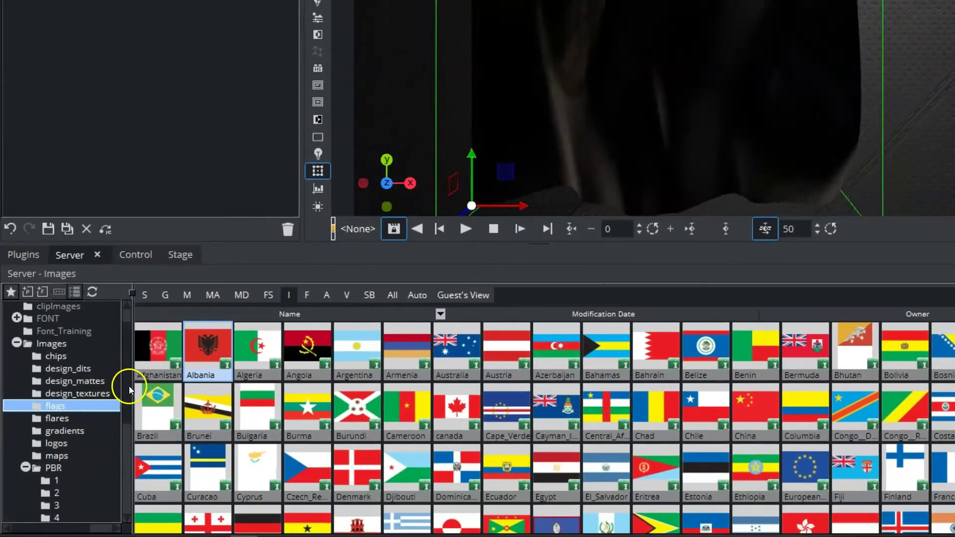
{"action": "left_click_drag", "start_coordinate": [127, 385], "coordinate": [131, 447]}
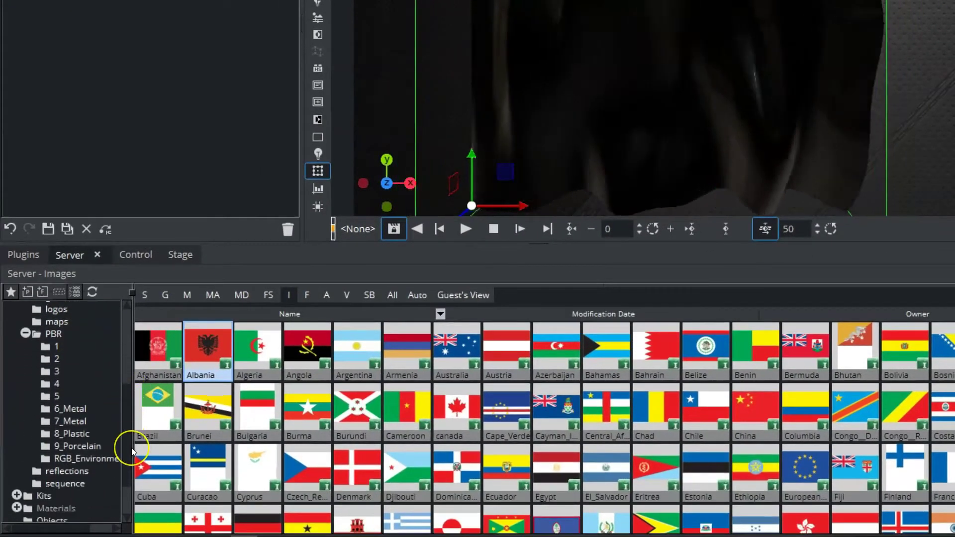
{"action": "left_click", "coordinate": [52, 334]}
{"action": "left_click", "coordinate": [59, 349]}
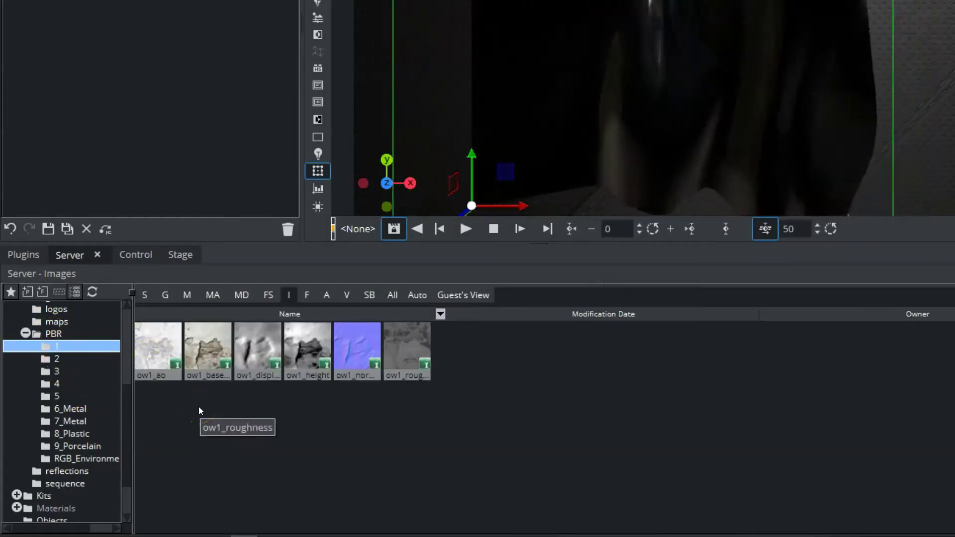
{"action": "left_click", "coordinate": [73, 359]}
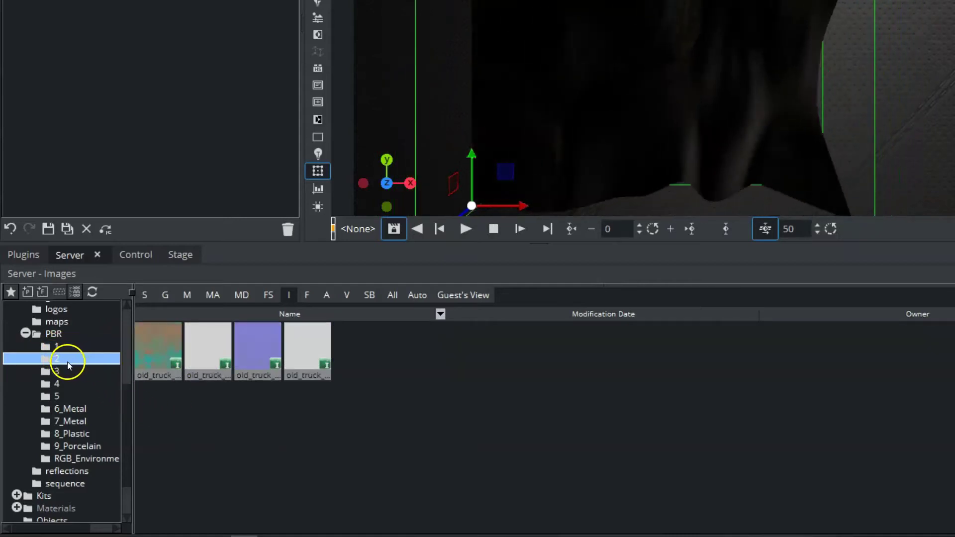
{"action": "left_click", "coordinate": [62, 372]}
{"action": "left_click", "coordinate": [61, 383]}
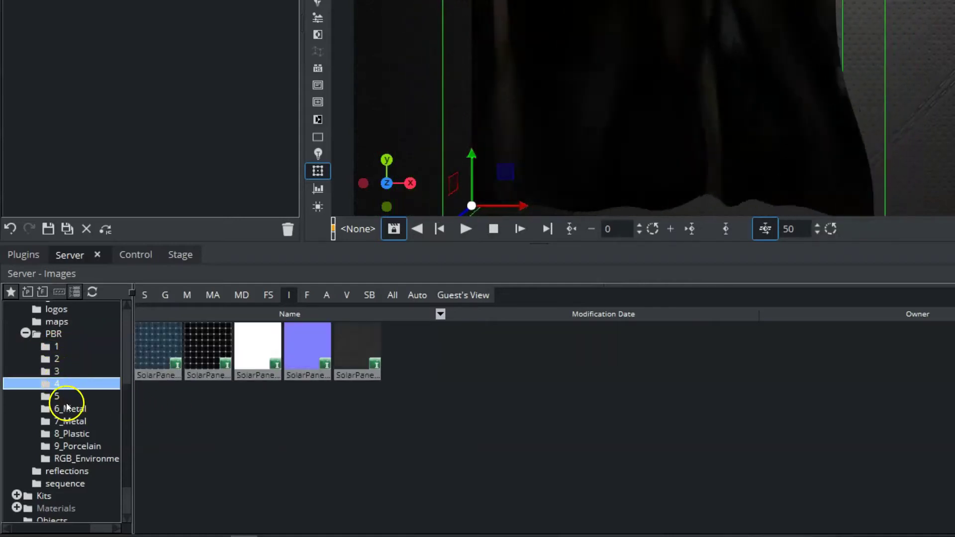
{"action": "left_click", "coordinate": [59, 395]}
{"action": "left_click", "coordinate": [59, 409]}
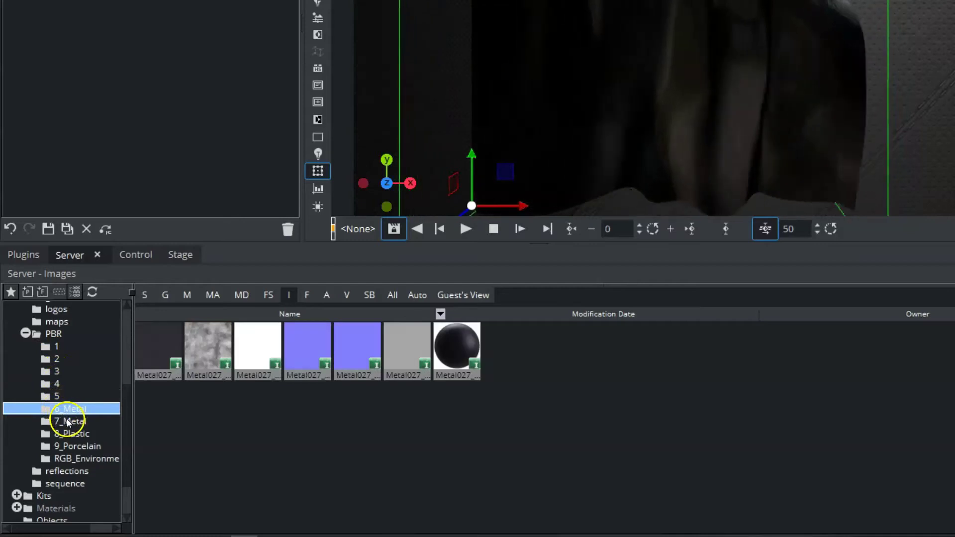
{"action": "left_click", "coordinate": [69, 422]}
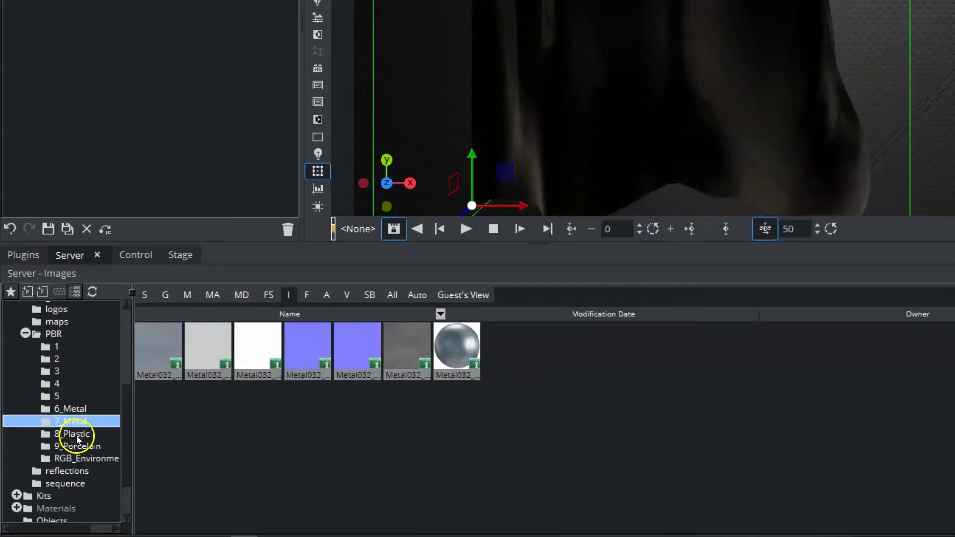
{"action": "left_click", "coordinate": [77, 436]}
{"action": "left_click", "coordinate": [81, 444]}
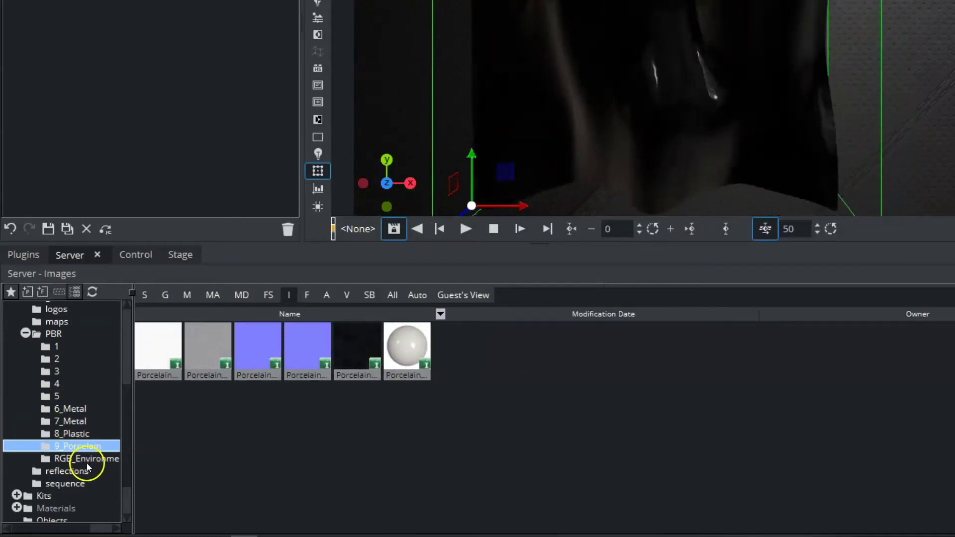
{"action": "left_click", "coordinate": [101, 458]}
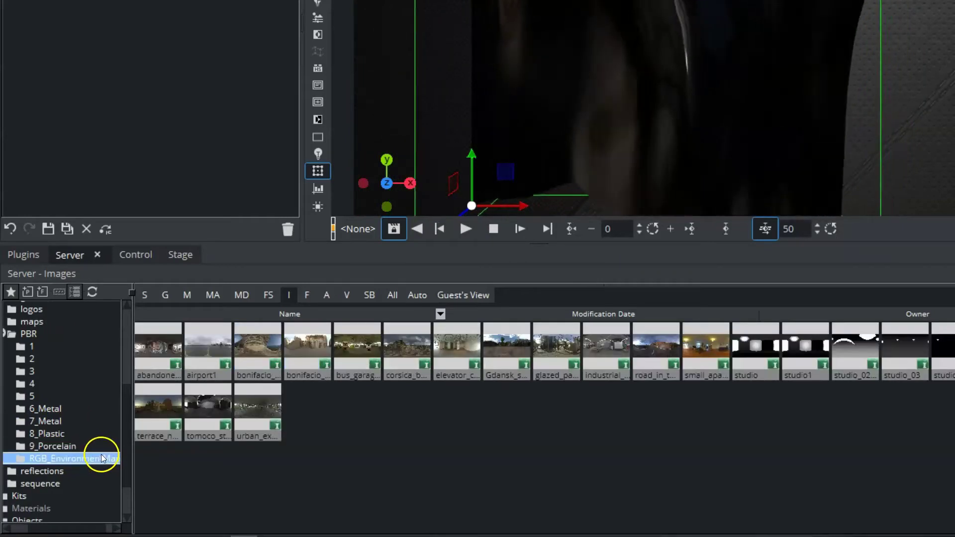
{"action": "left_click", "coordinate": [61, 411]}
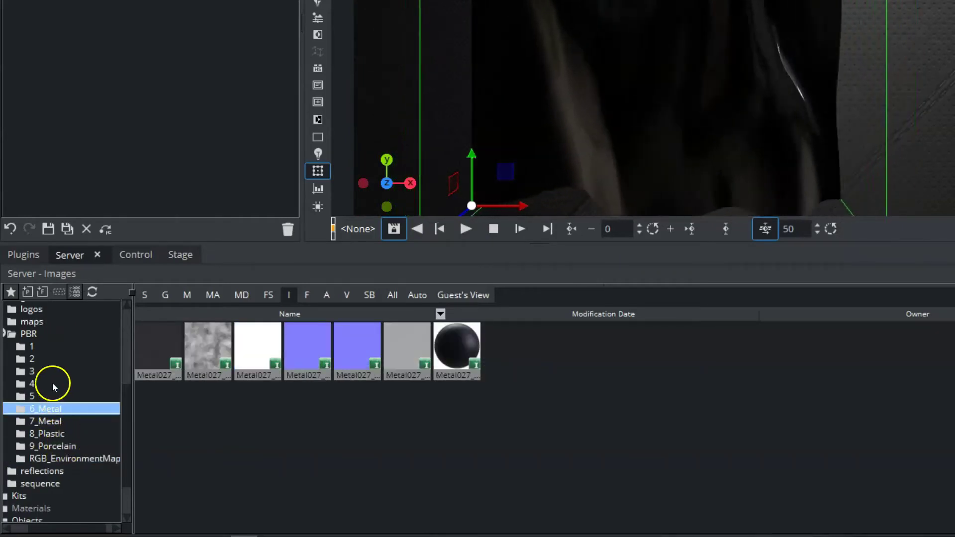
{"action": "left_click", "coordinate": [38, 347]}
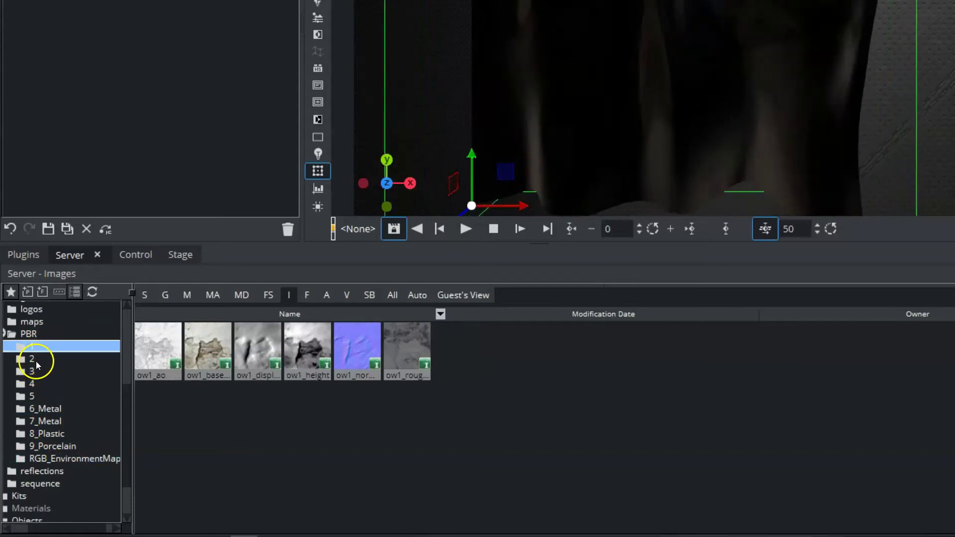
{"action": "left_click", "coordinate": [37, 364]}
{"action": "left_click", "coordinate": [41, 371]}
{"action": "left_click", "coordinate": [46, 385]}
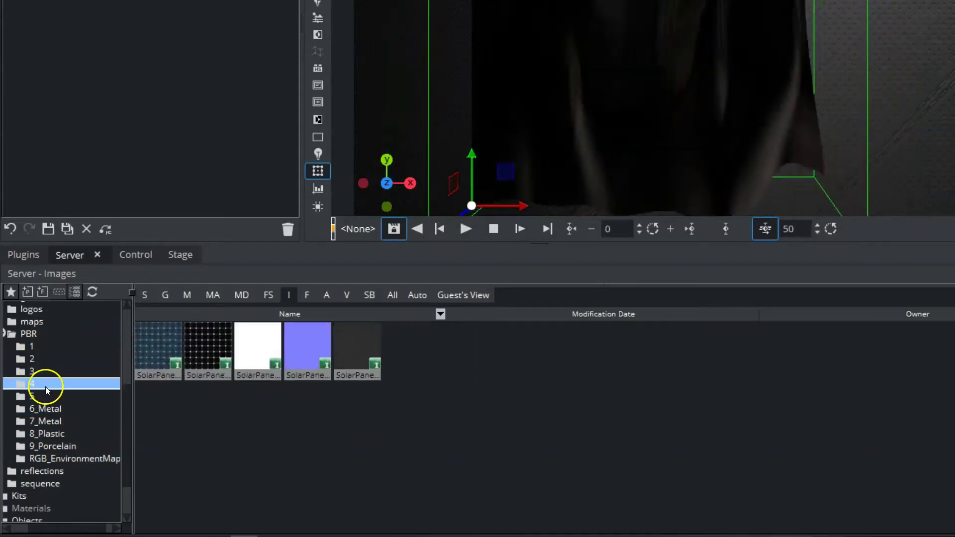
{"action": "left_click", "coordinate": [48, 345]}
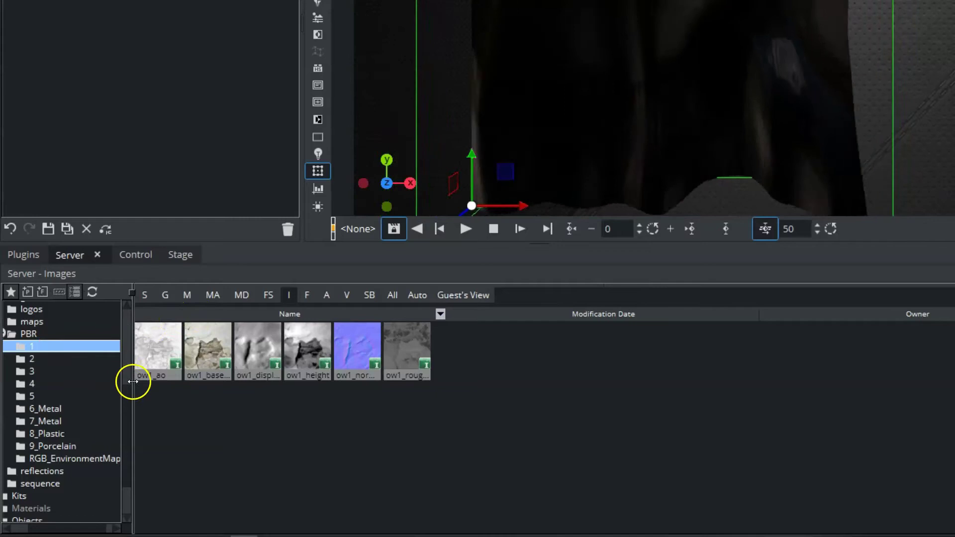
Assign the Albania image from the flags folder as the Color texture of the Flag's Fusion material.
{"action": "scroll", "coordinate": [128, 391], "scroll_direction": "up", "scroll_amount": 3}
{"action": "scroll", "coordinate": [135, 323], "scroll_direction": "up", "scroll_amount": 4}
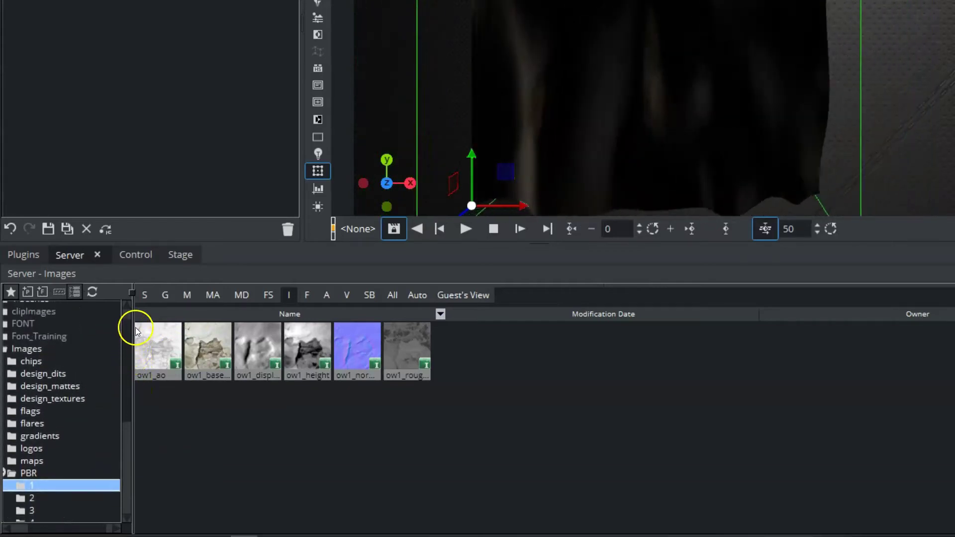
{"action": "scroll", "coordinate": [130, 318], "scroll_direction": "down", "scroll_amount": 2}
{"action": "left_click", "coordinate": [31, 409]}
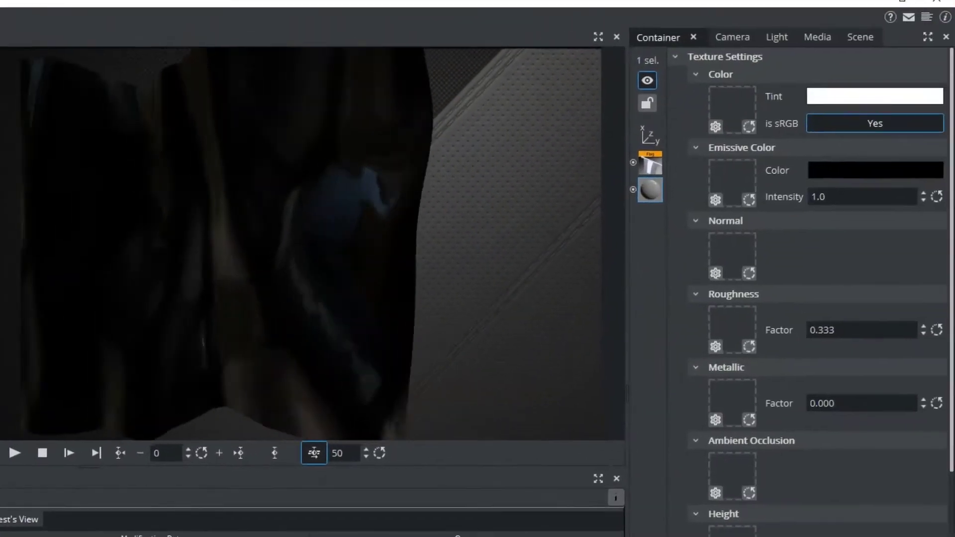
{"action": "left_click_drag", "start_coordinate": [0, 468], "coordinate": [942, 1]}
{"action": "left_click_drag", "start_coordinate": [735, 104], "coordinate": [736, 104]}
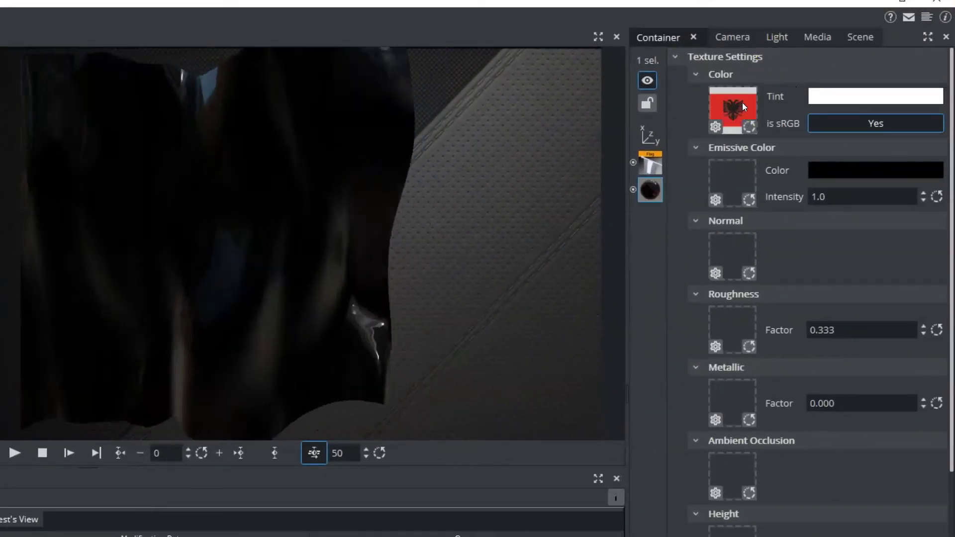
{"action": "left_click", "coordinate": [750, 106]}
Assign the ow1_normal image from PBR folder 1 as the Normal texture of the Flag's material.
{"action": "left_click", "coordinate": [96, 309]}
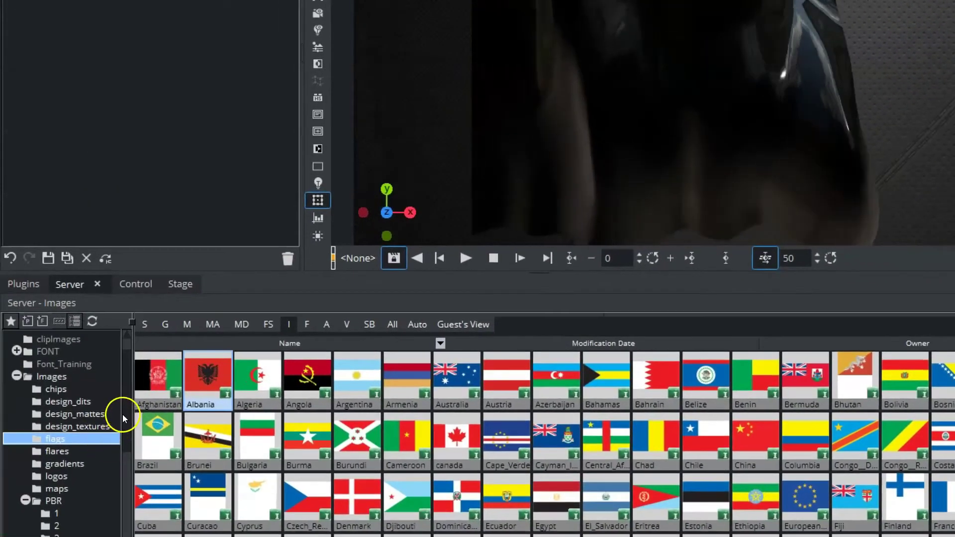
{"action": "scroll", "coordinate": [123, 433], "scroll_direction": "down", "scroll_amount": 5}
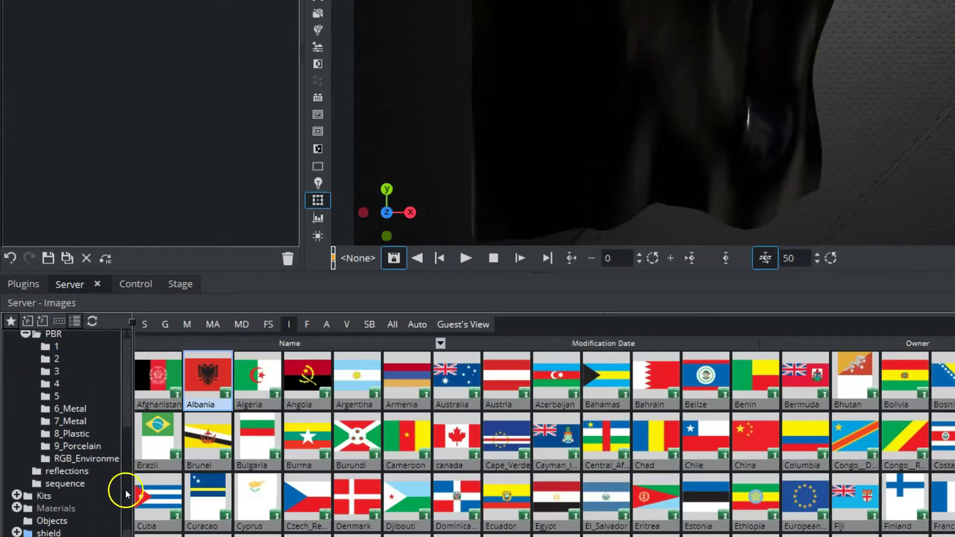
{"action": "left_click", "coordinate": [77, 351]}
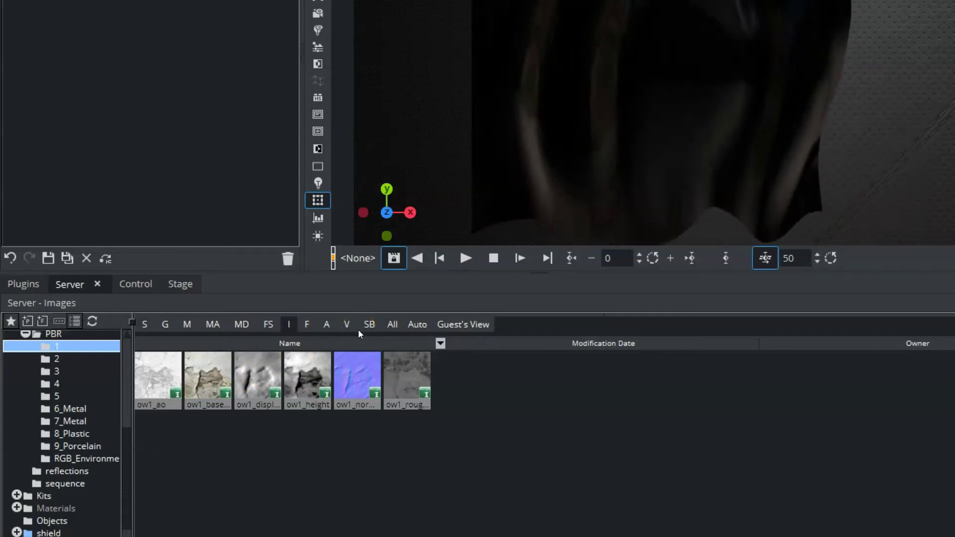
{"action": "left_click", "coordinate": [339, 336]}
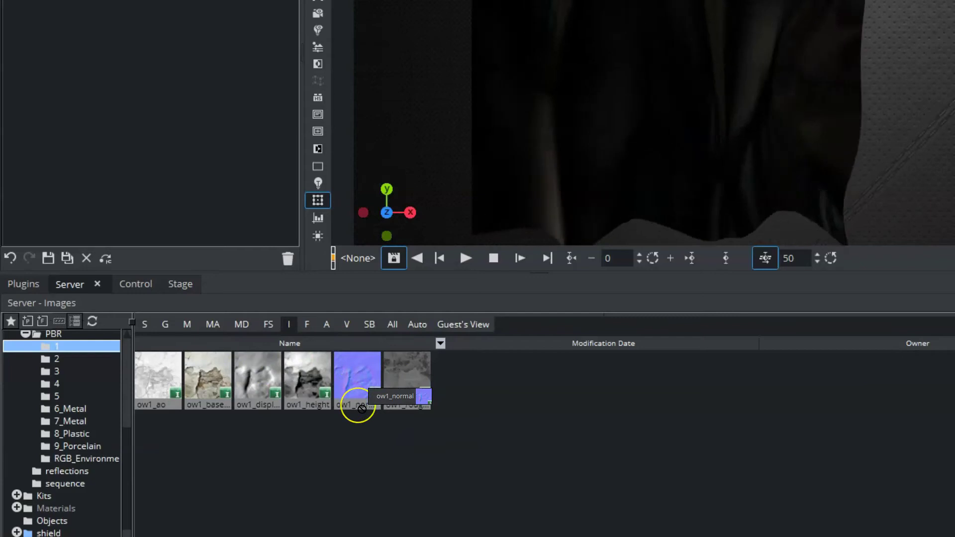
{"action": "left_click_drag", "start_coordinate": [358, 405], "coordinate": [727, 192]}
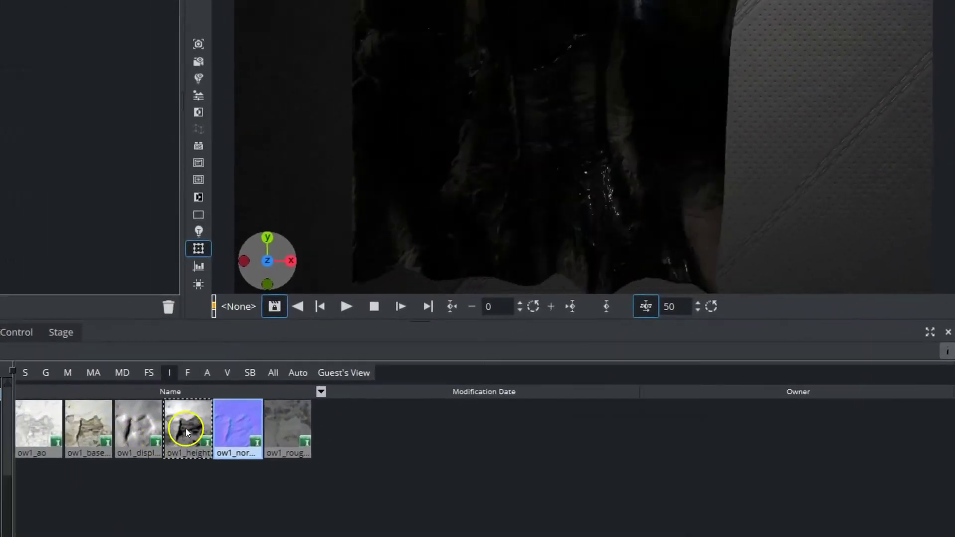
Assign the ow1_height image as the material's Height texture and the ow1 displacement image as its Roughness texture.
{"action": "left_click_drag", "start_coordinate": [184, 429], "coordinate": [725, 407]}
{"action": "left_click_drag", "start_coordinate": [160, 411], "coordinate": [712, 167]}
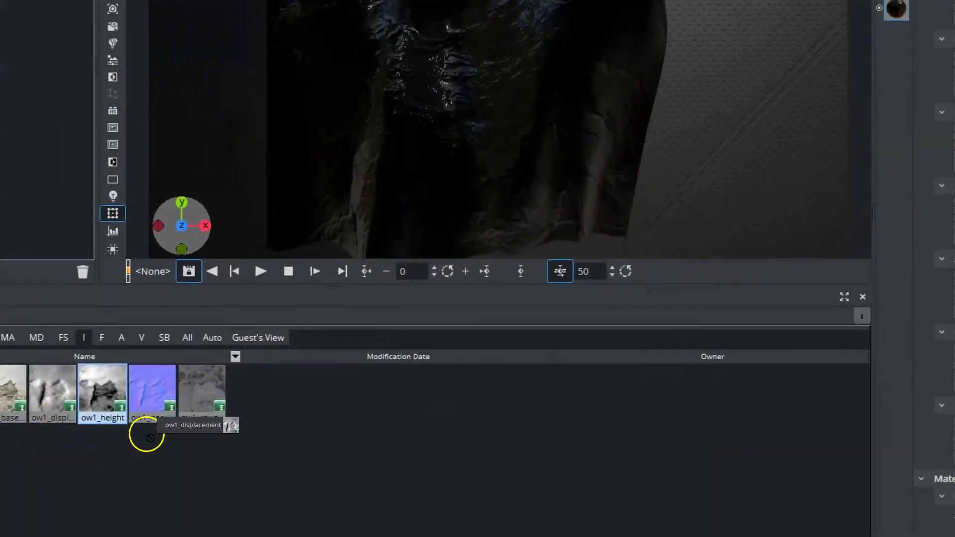
{"action": "left_click_drag", "start_coordinate": [716, 131], "coordinate": [735, 147]}
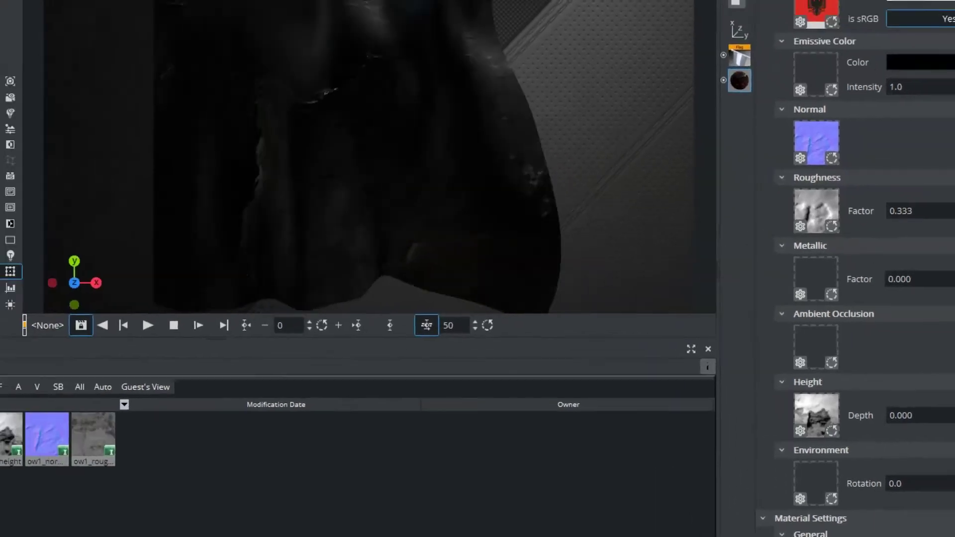
Try the ow1_basecolor image as the material's Emissive Color texture, and reset that texture slot.
{"action": "mouse_move", "coordinate": [59, 490]}
{"action": "left_mouse_down"}
{"action": "mouse_move", "coordinate": [63, 501]}
{"action": "mouse_move", "coordinate": [69, 486]}
{"action": "left_mouse_up"}
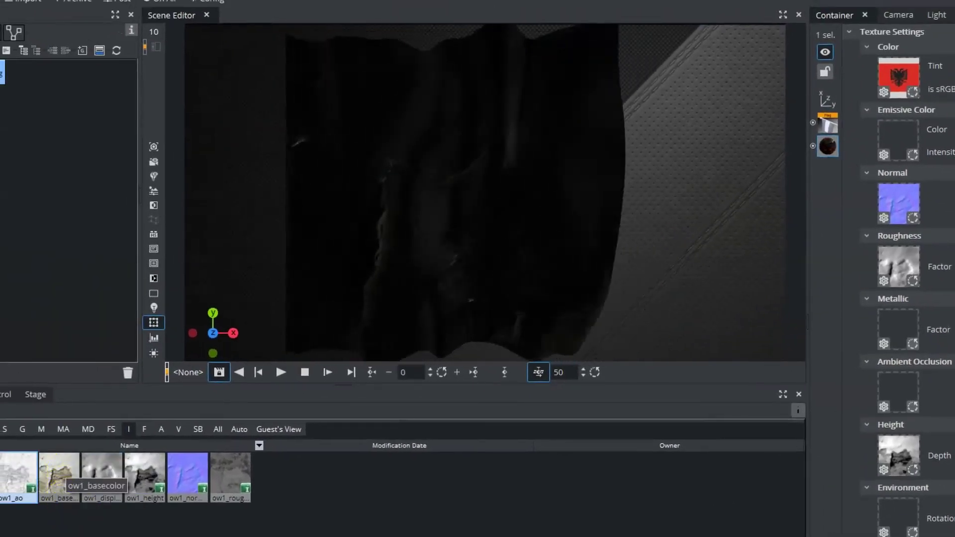
{"action": "left_click_drag", "start_coordinate": [901, 138], "coordinate": [901, 138]}
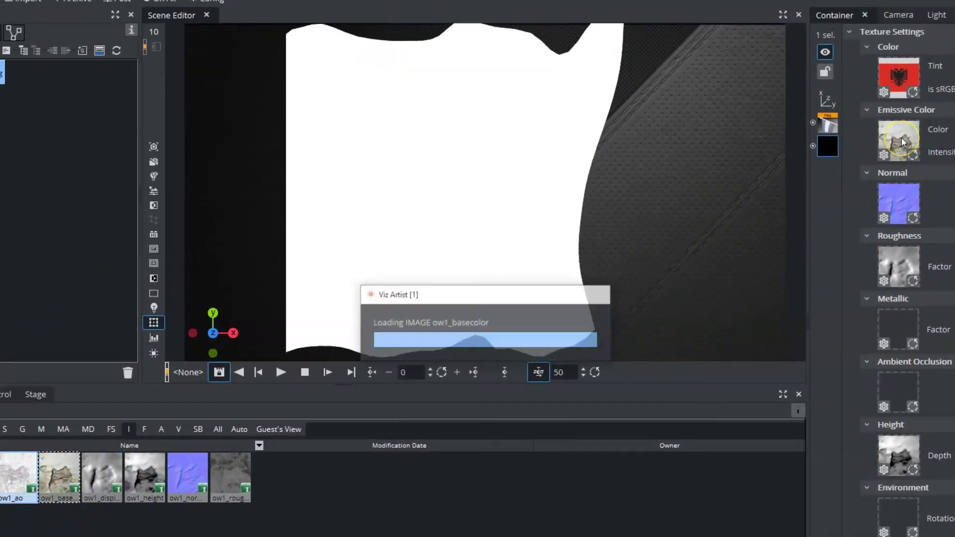
{"action": "left_click", "coordinate": [920, 148]}
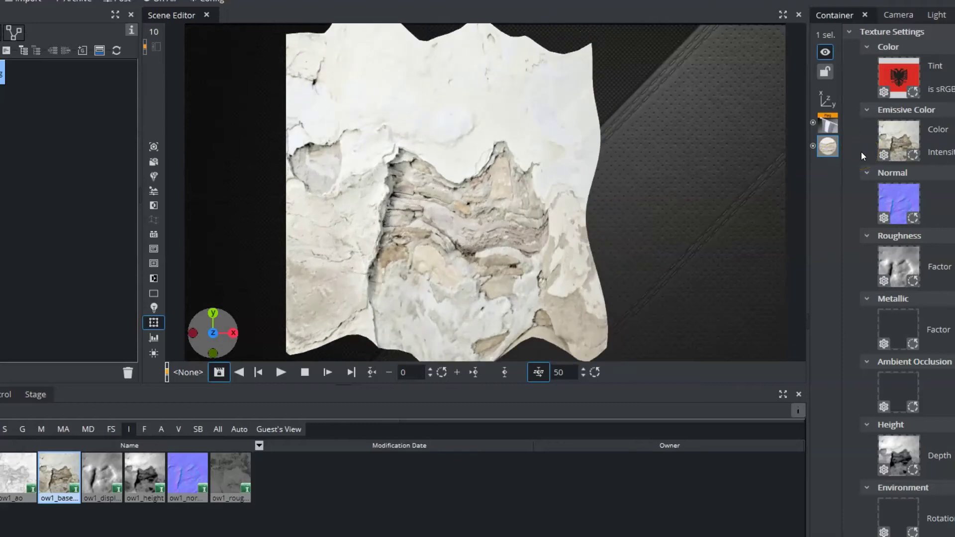
{"action": "left_click", "coordinate": [912, 156]}
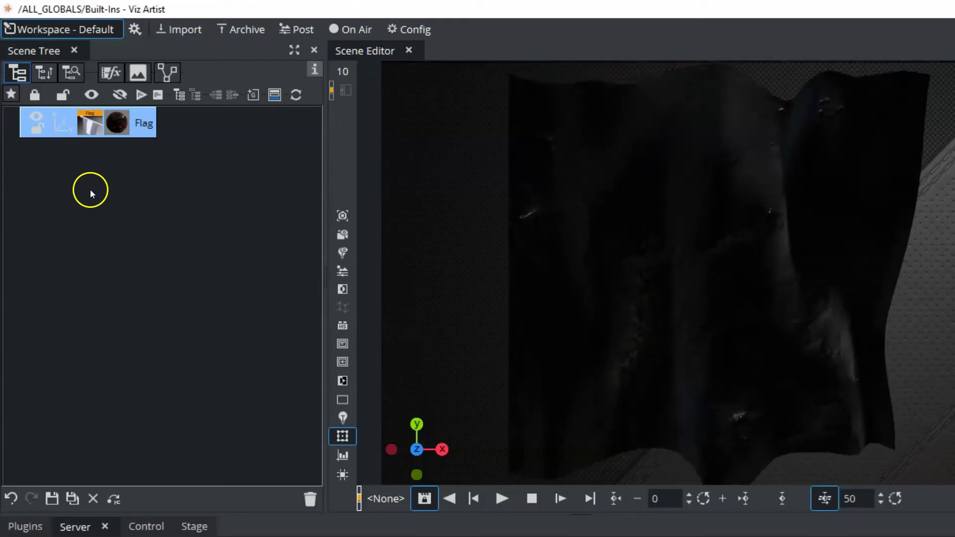
Add a new group container to the scene tree, place it below the Flag and rename it light.
{"action": "right_click", "coordinate": [79, 174]}
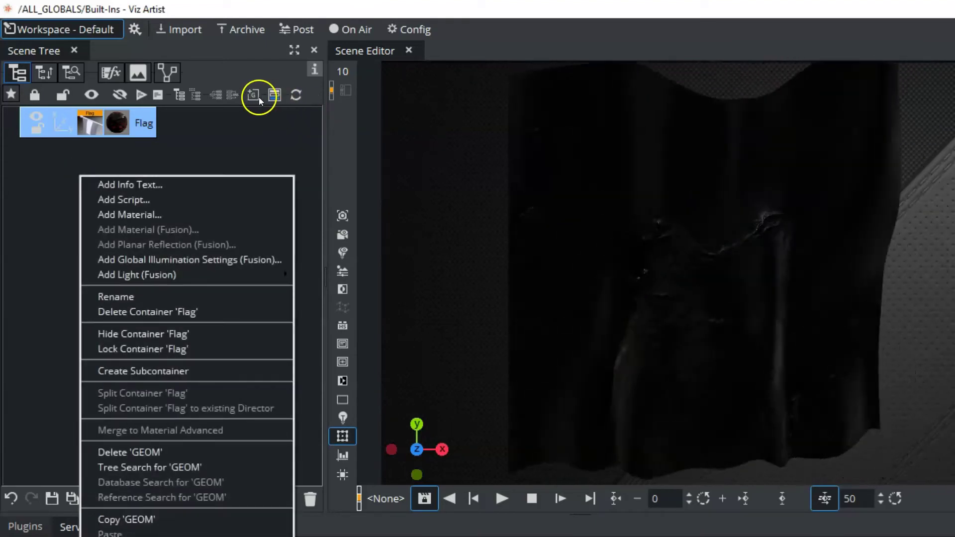
{"action": "left_click", "coordinate": [257, 96]}
{"action": "left_click", "coordinate": [254, 95]}
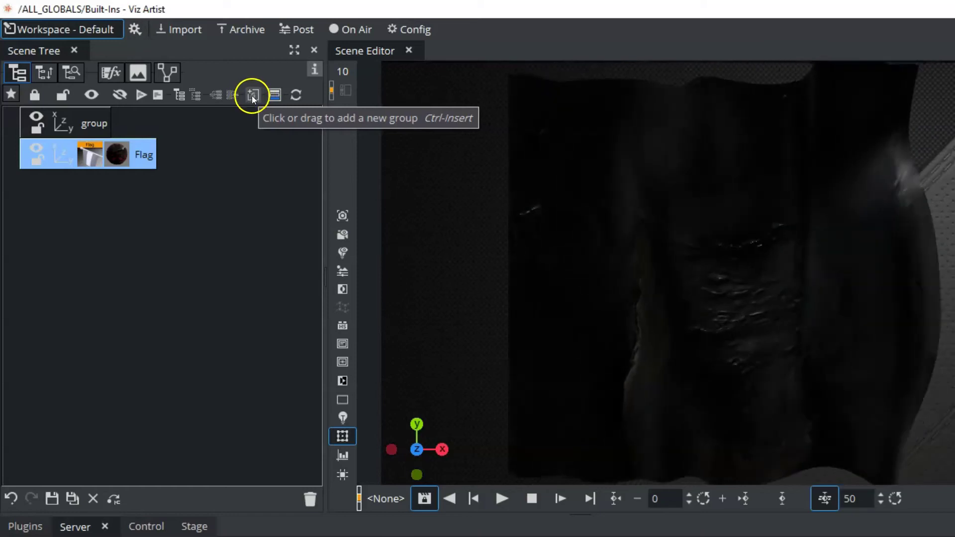
{"action": "left_click_drag", "start_coordinate": [74, 124], "coordinate": [67, 230]}
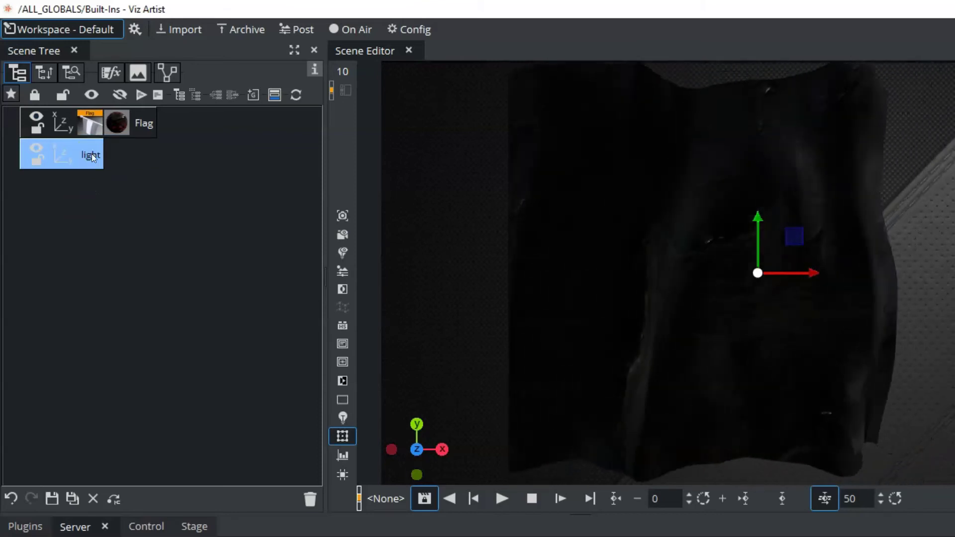
Add a Fusion AreaLight to the light container.
{"action": "right_click", "coordinate": [91, 153]}
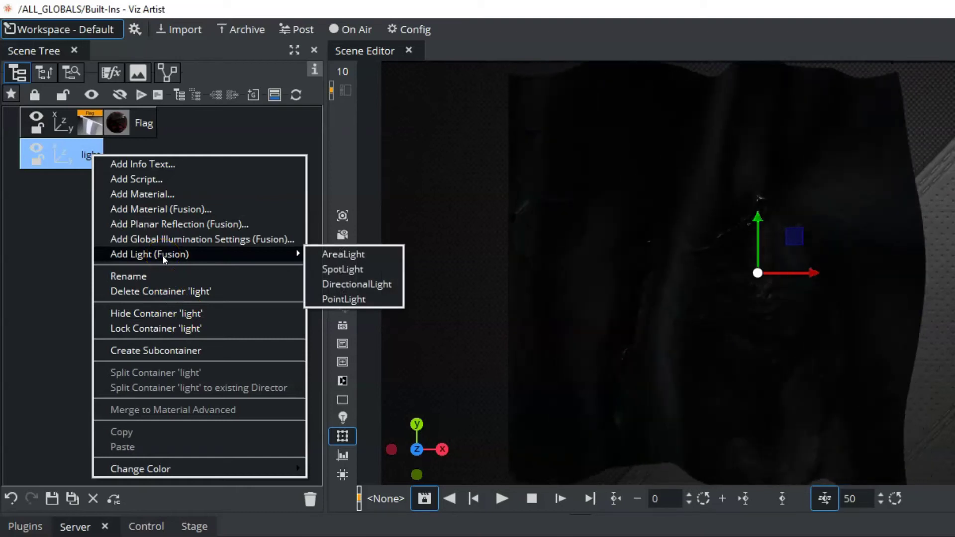
{"action": "mouse_move", "coordinate": [219, 255]}
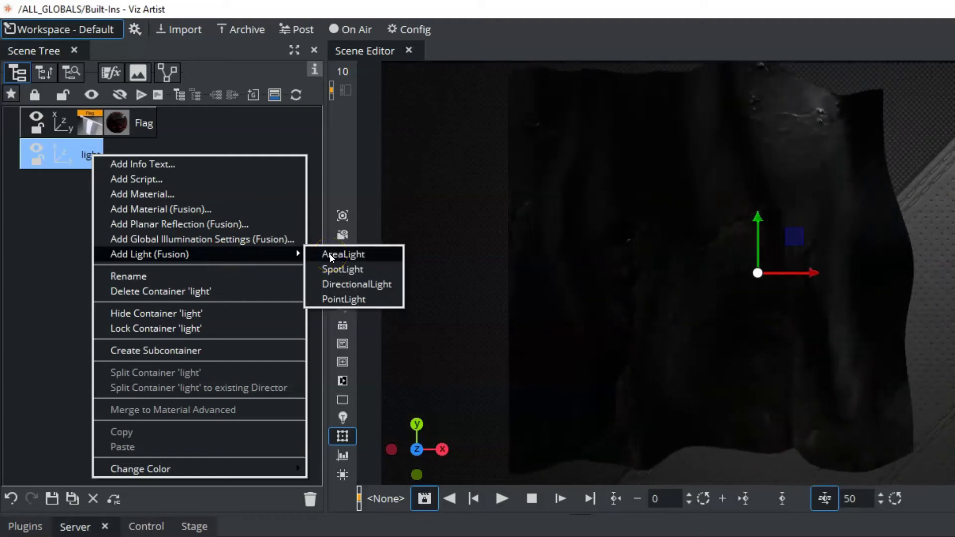
{"action": "left_click", "coordinate": [330, 255]}
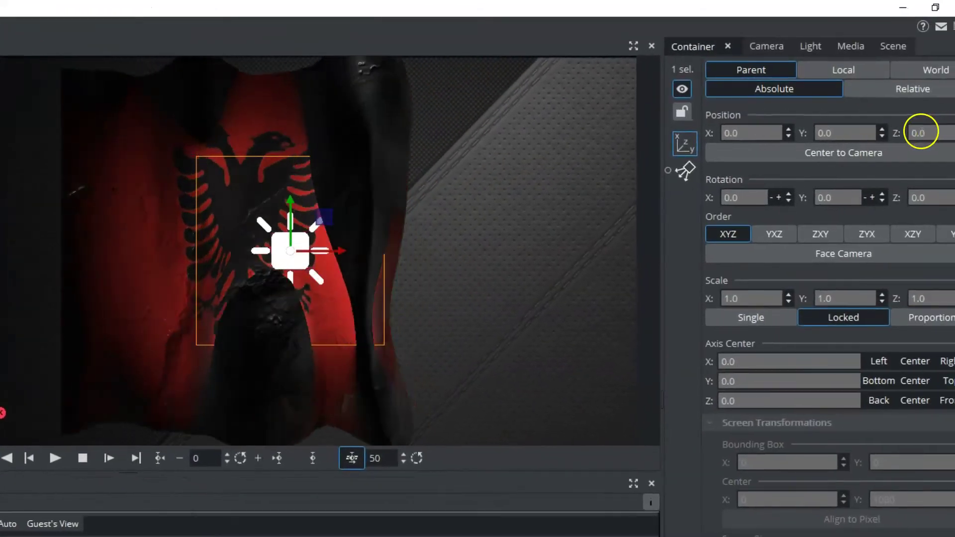
Move the light container forward to Z position 318.0 so the area light illuminates the whole flag.
{"action": "left_click_drag", "start_coordinate": [921, 131], "coordinate": [954, 135]}
{"action": "left_click_drag", "start_coordinate": [931, 45], "coordinate": [932, 30]}
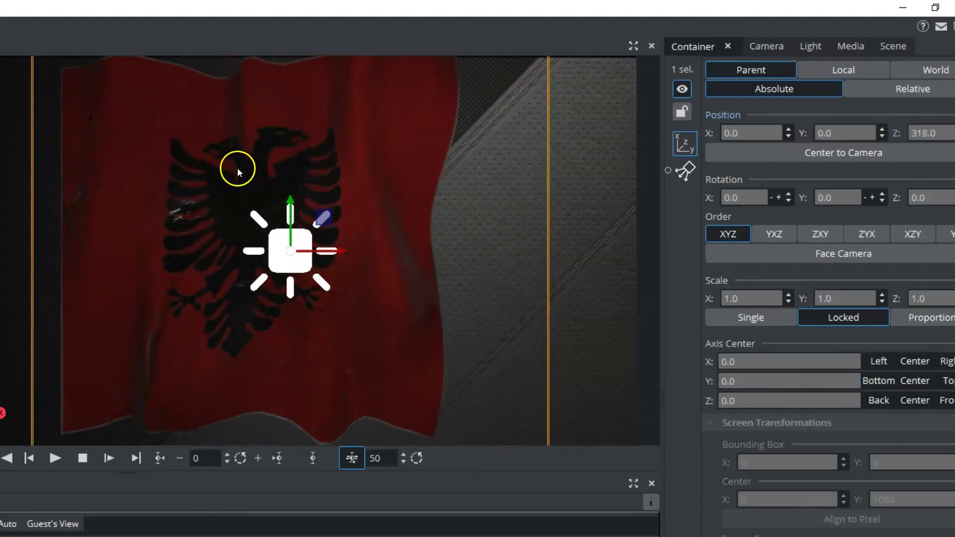
{"action": "key", "text": "ctrl+a"}
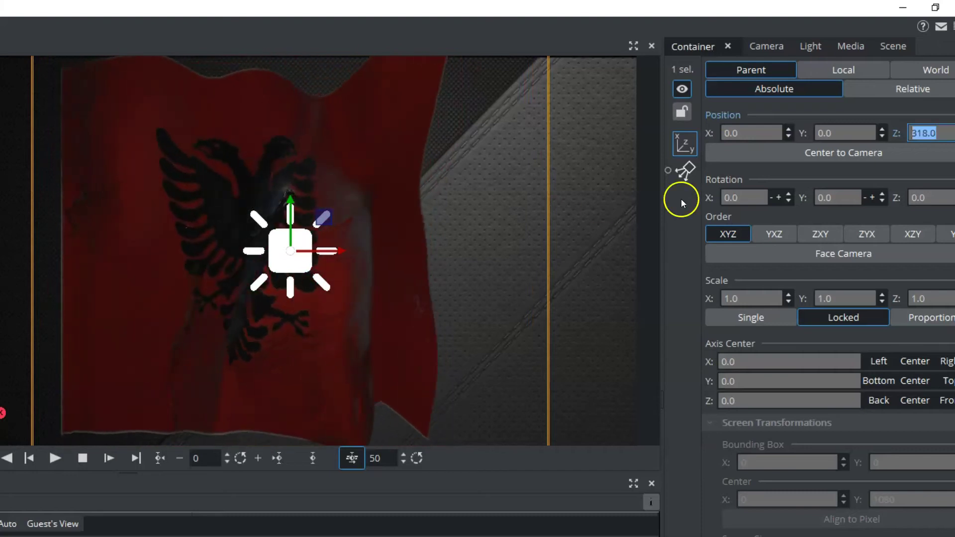
Brighten the area light by setting its Intensity to 3.8 and its Diffuse Intensity to 4.1.
{"action": "left_click", "coordinate": [685, 168]}
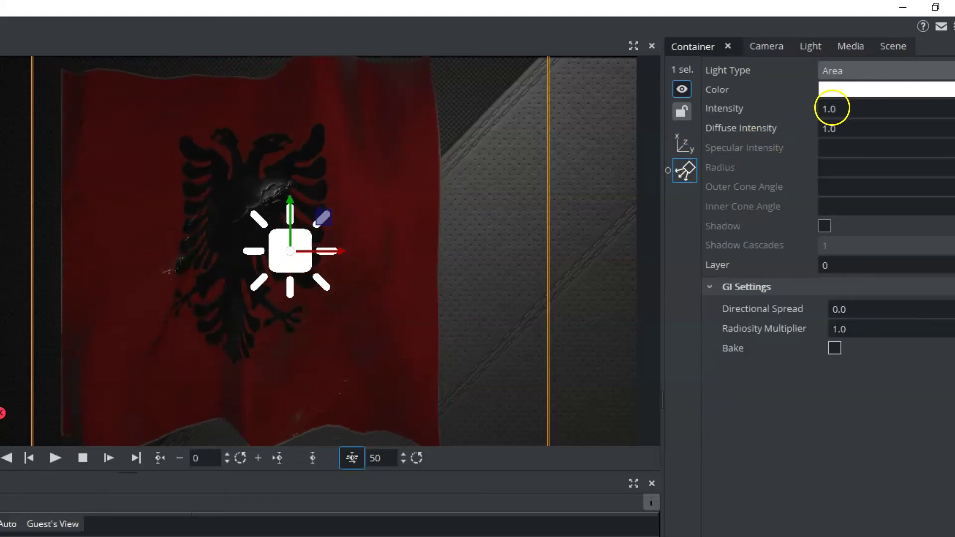
{"action": "left_click_drag", "start_coordinate": [832, 108], "coordinate": [863, 131]}
{"action": "left_click", "coordinate": [863, 130]}
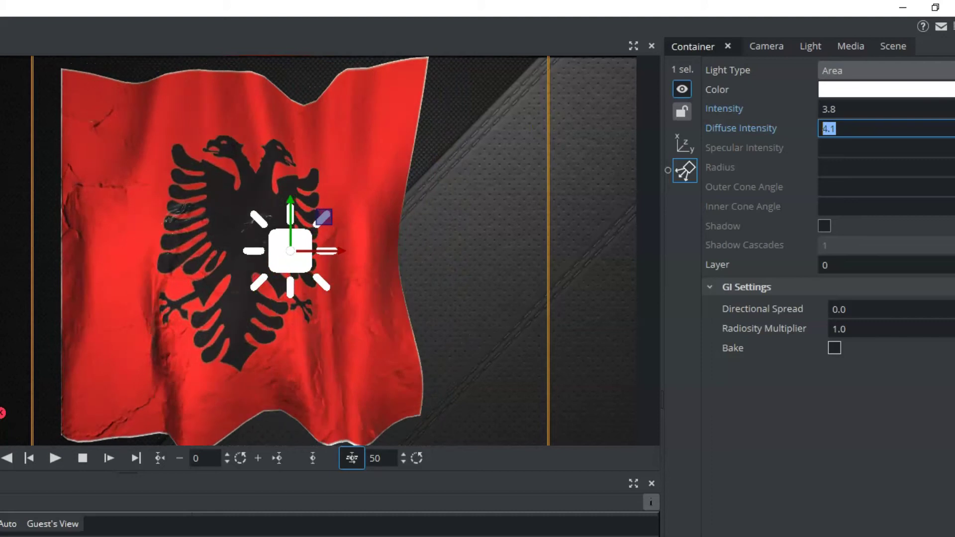
Select the flag, scale it to 5.7 with locked proportions and rotate it to 25.0 around Y.
{"action": "left_click", "coordinate": [283, 308]}
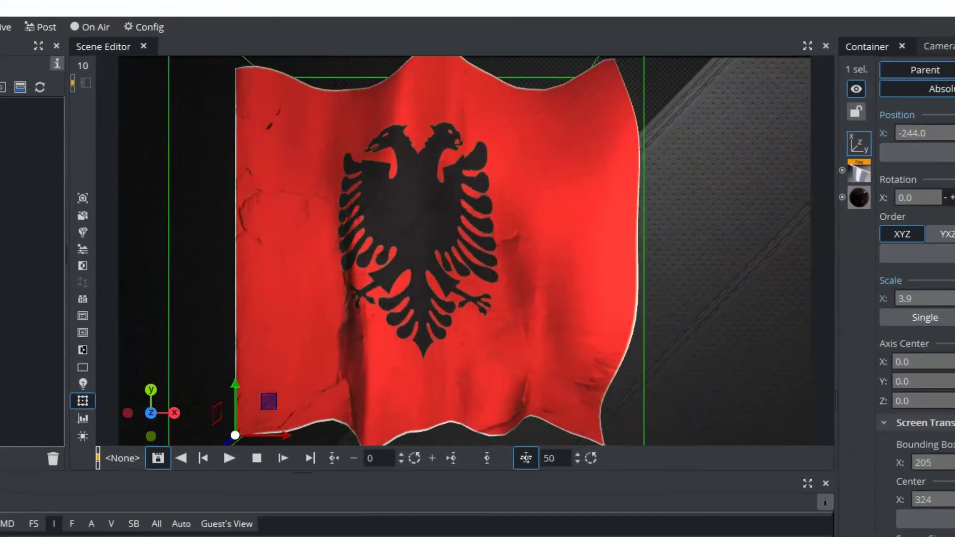
{"action": "scroll", "coordinate": [405, 231], "scroll_direction": "up", "scroll_amount": 5}
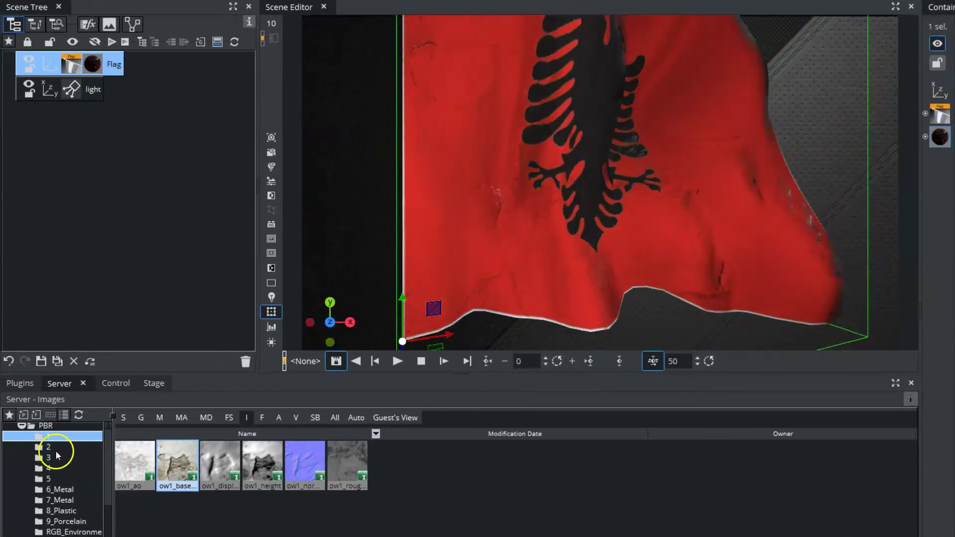
{"action": "left_click", "coordinate": [54, 448]}
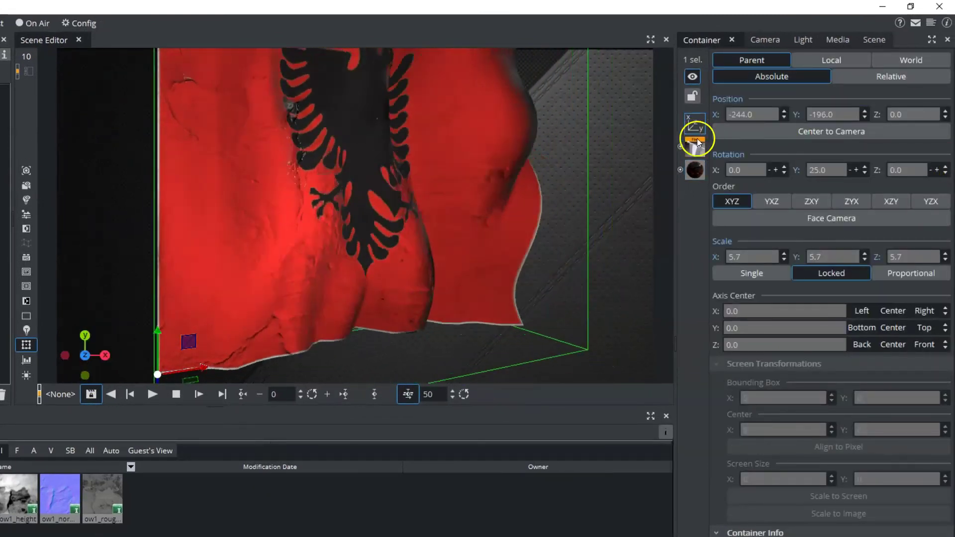
Set the Flag geometry to Height 54.0, Wavelength 71.0, Wave Speed -54.0, Turbulence Speed 8.0, Y Stretch 38.0 and Tesselation X 21.
{"action": "left_click", "coordinate": [696, 146]}
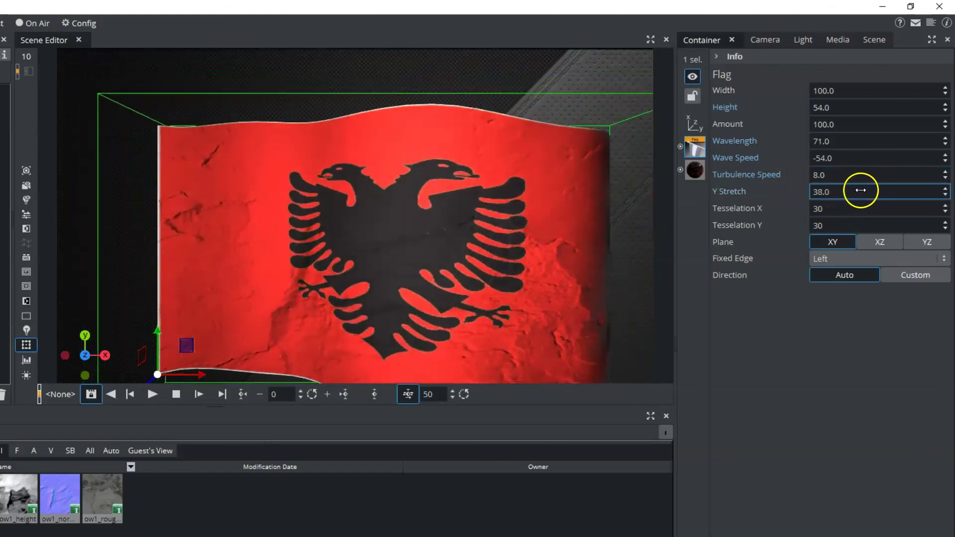
{"action": "mouse_move", "coordinate": [850, 207]}
{"action": "left_mouse_down"}
{"action": "mouse_move", "coordinate": [819, 209]}
{"action": "mouse_move", "coordinate": [840, 204]}
{"action": "left_mouse_up"}
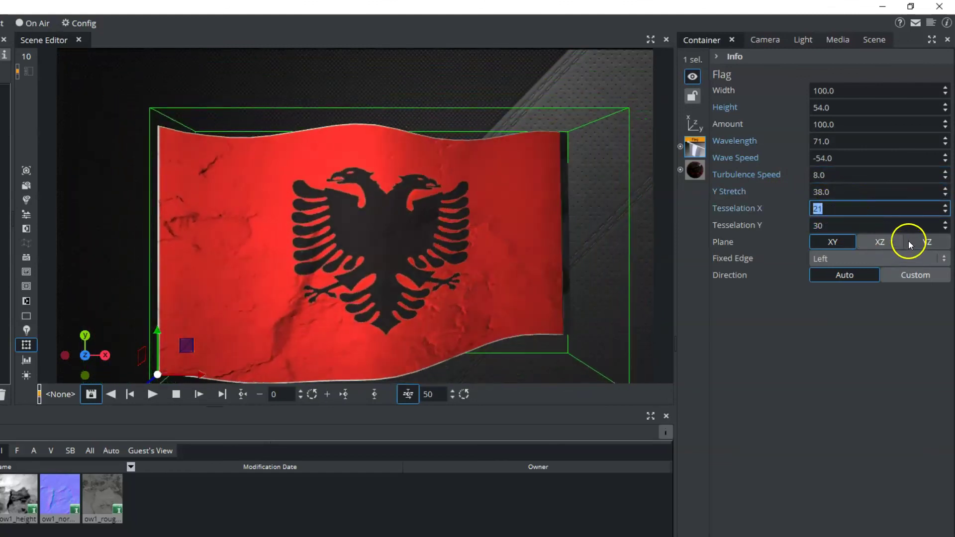